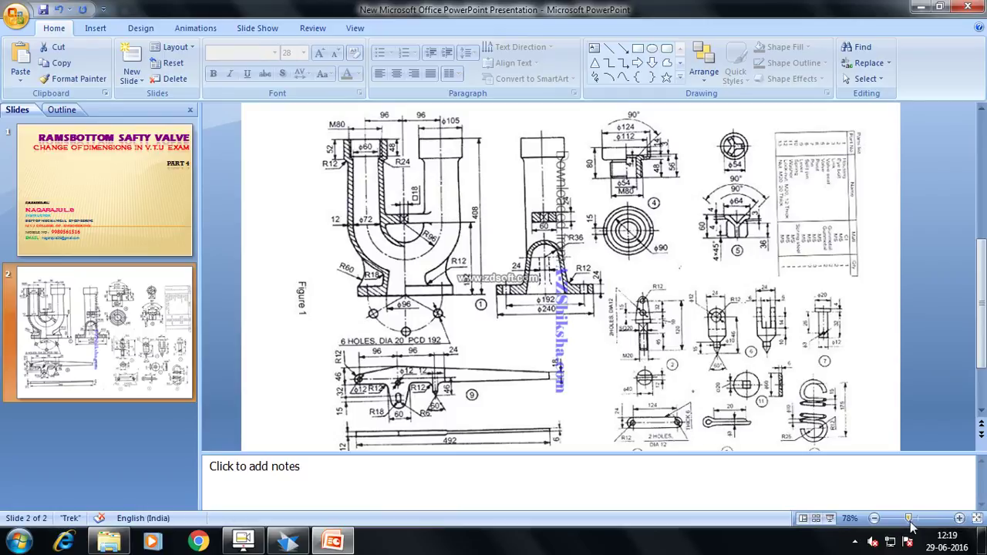
Enlarge the safety valve drawing to 100%, switch to Solid Edge and start a sketch on the front (XZ) plane
left_click_drag(910, 523, 917, 521)
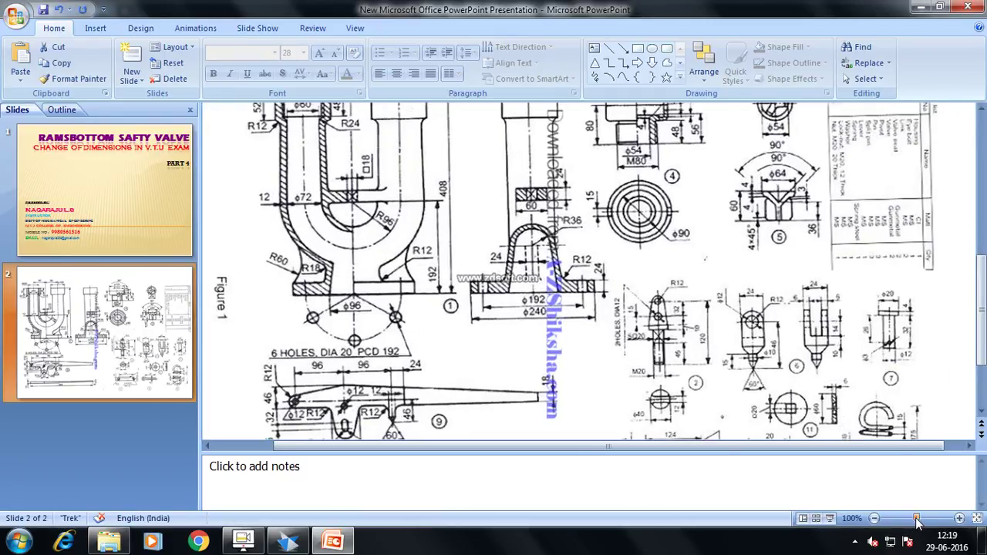
scroll(870, 336, "up", 1)
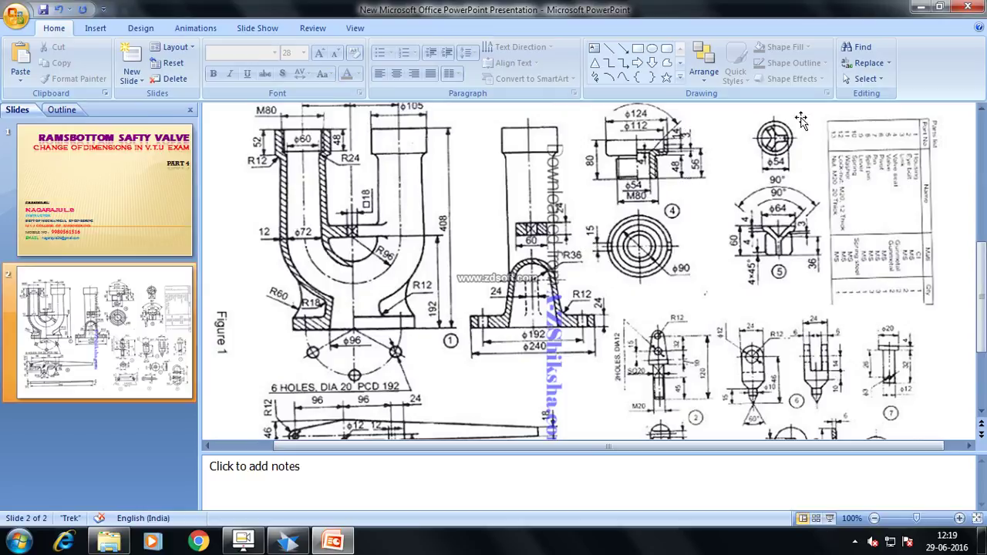
left_click(919, 7)
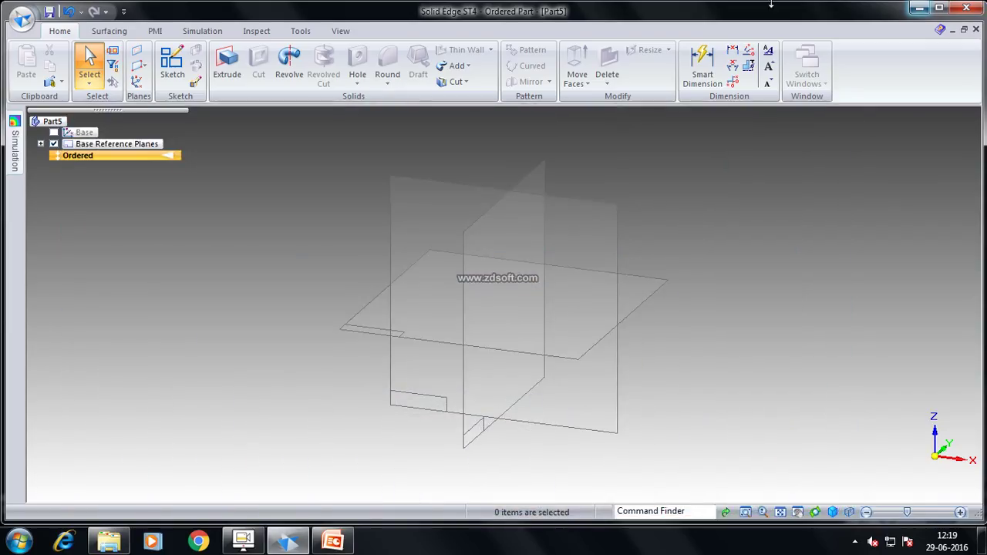
left_click(172, 66)
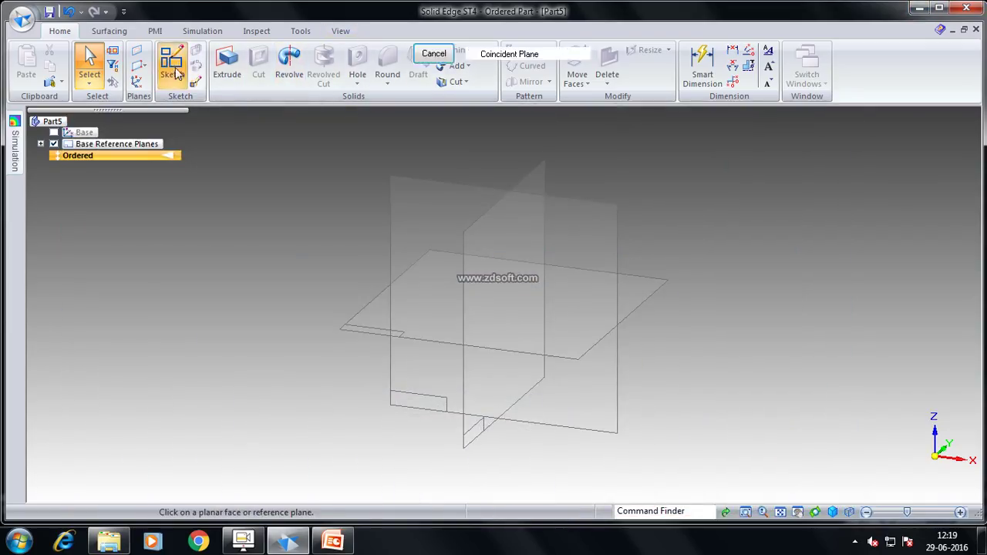
left_click(579, 205)
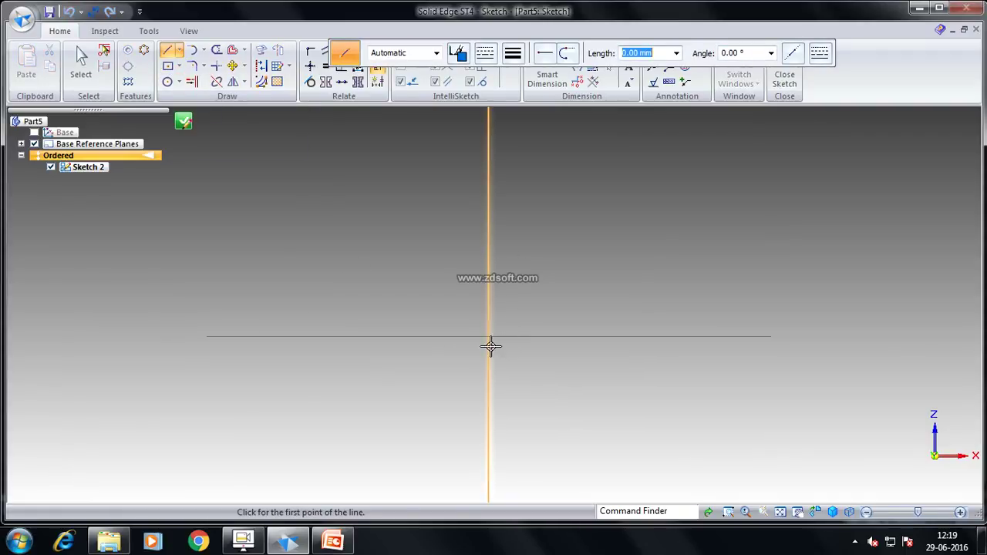
Draw connected lines from the origin: 80 mm vertically up, 56 mm horizontally outward, 27 mm down, and a short horizontal segment back inward
left_click(488, 336)
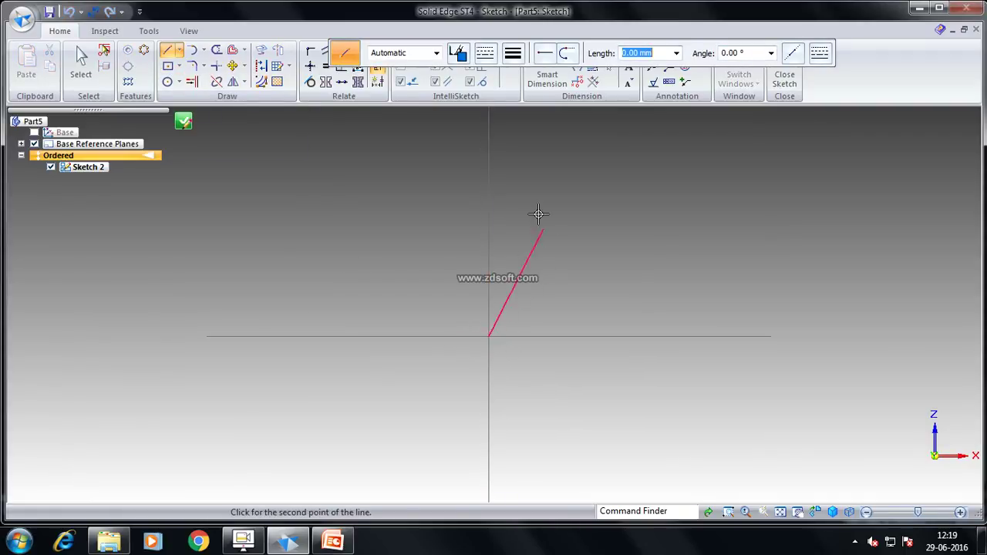
left_click(488, 170)
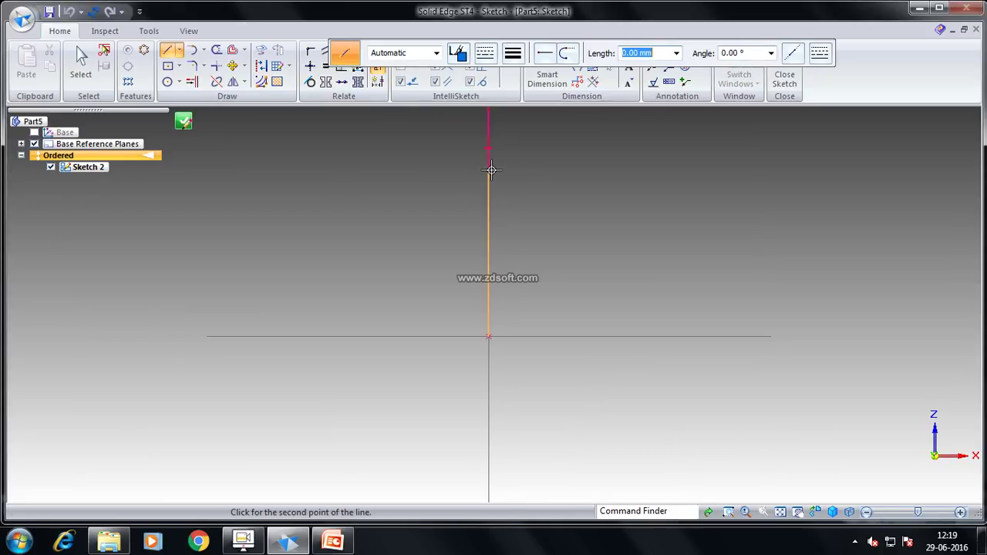
left_click(780, 512)
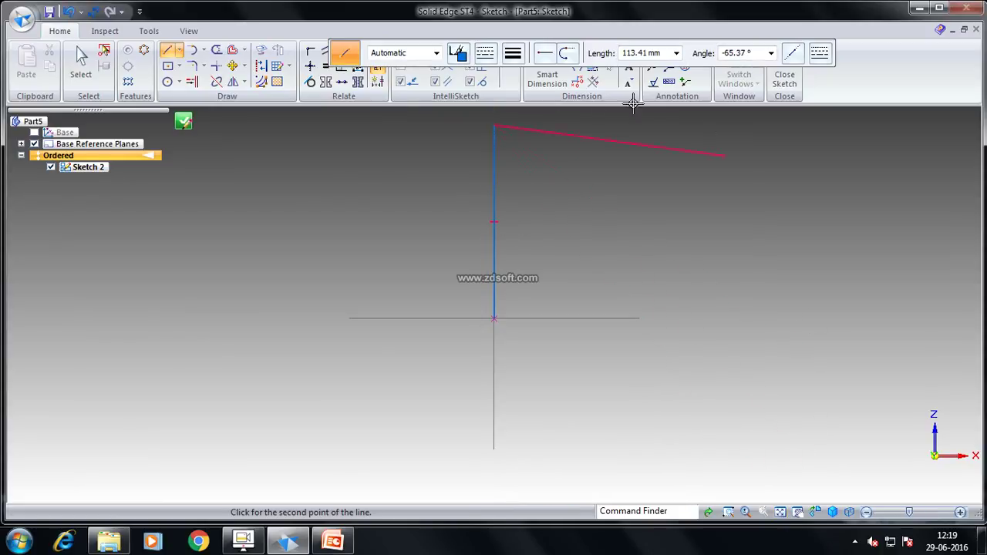
type("56")
key("Return")
left_click(595, 127)
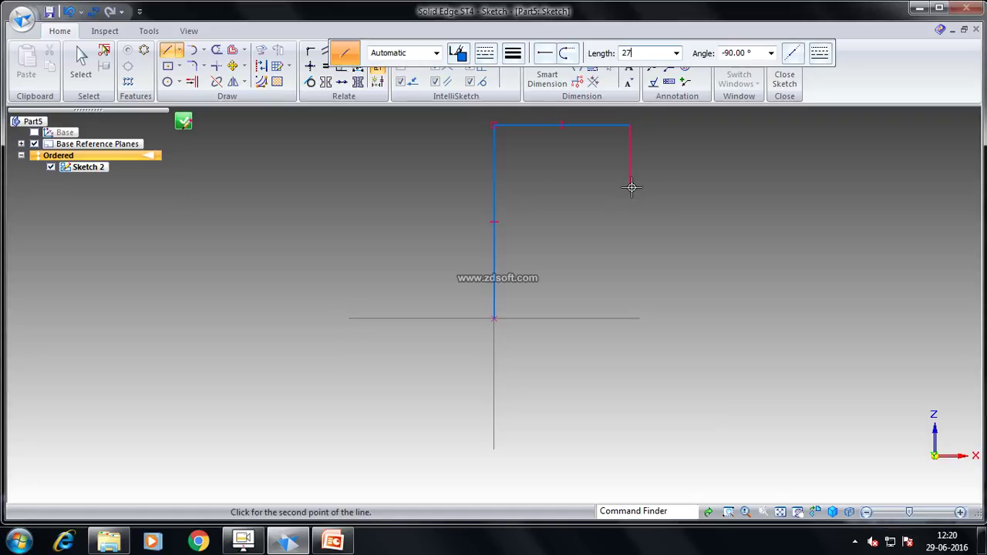
type("27")
key("Return")
left_click(630, 187)
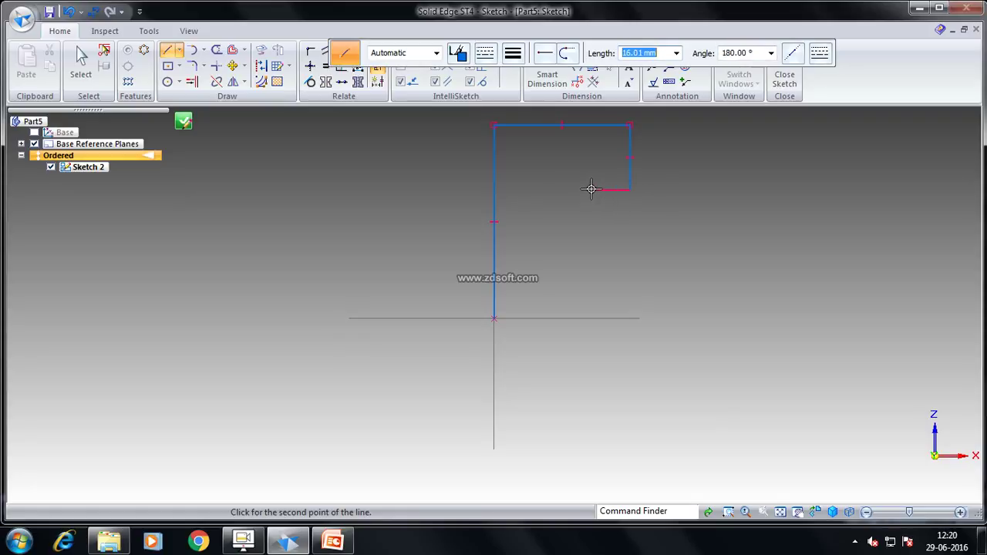
left_click(545, 190)
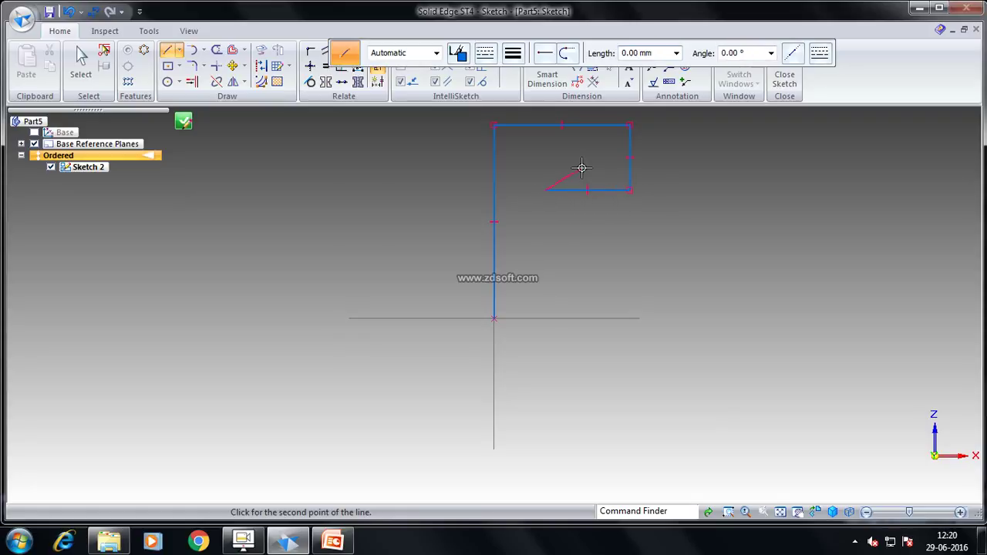
Offset the long vertical line outward by 45 mm and again by 27 mm
left_click(232, 49)
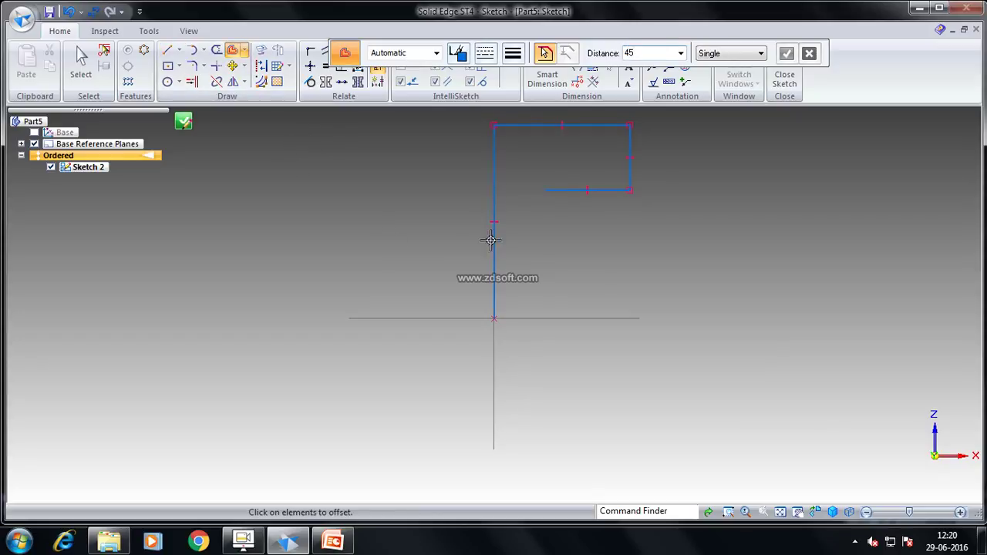
type("45")
key("Return")
left_click(494, 208)
left_click(786, 52)
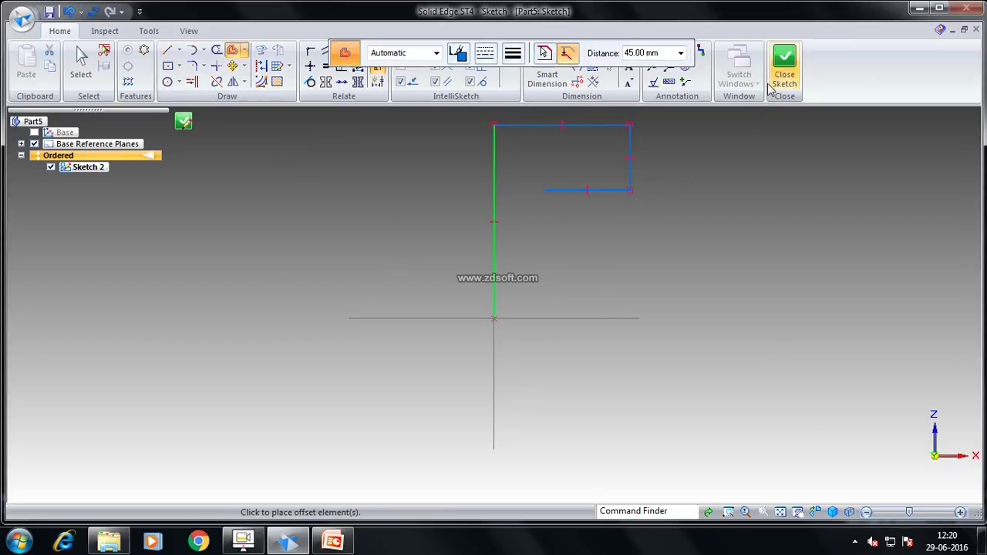
right_click(746, 119)
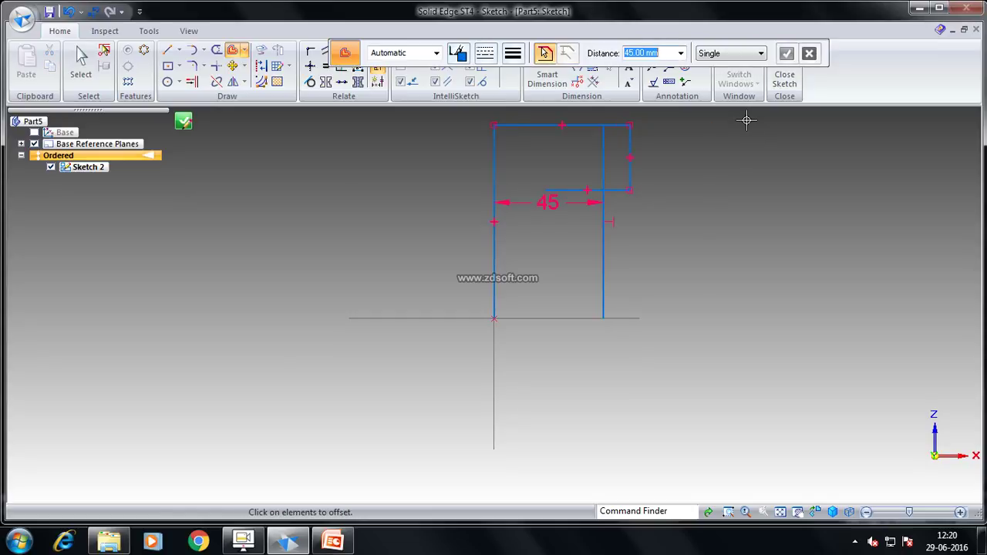
left_click(495, 187)
left_click(786, 52)
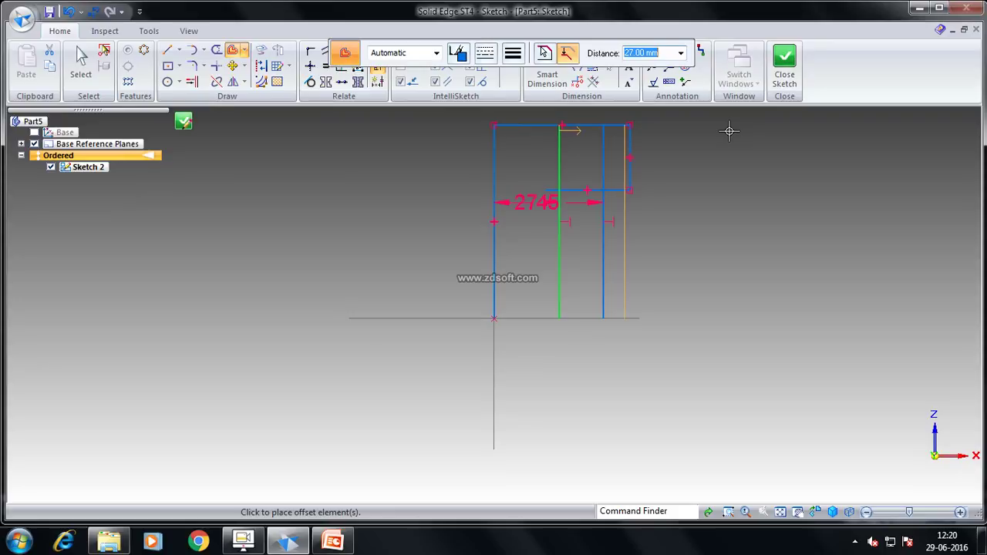
right_click(729, 130)
Trim the parts of both offset vertical lines that lie above the short horizontal line
left_click(217, 49)
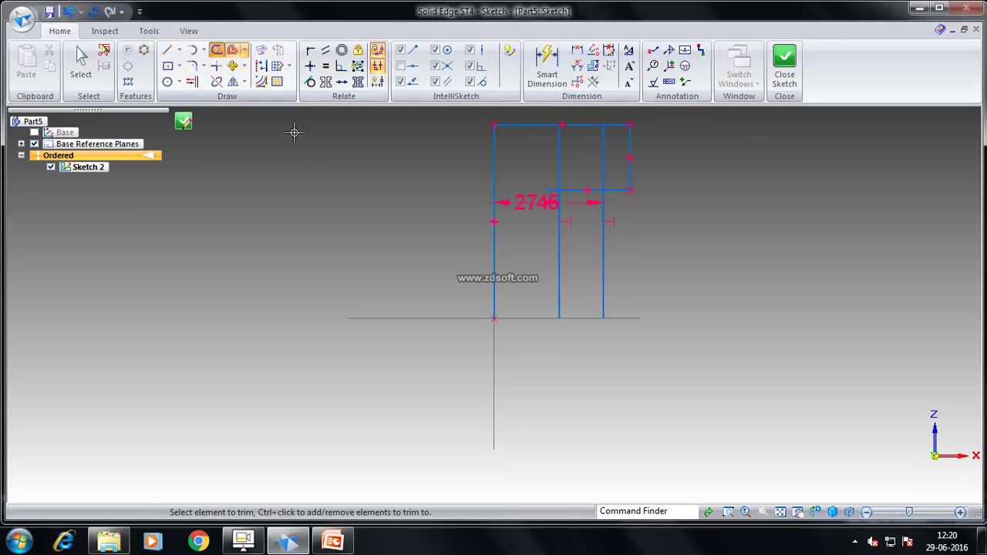
left_click_drag(610, 161, 606, 161)
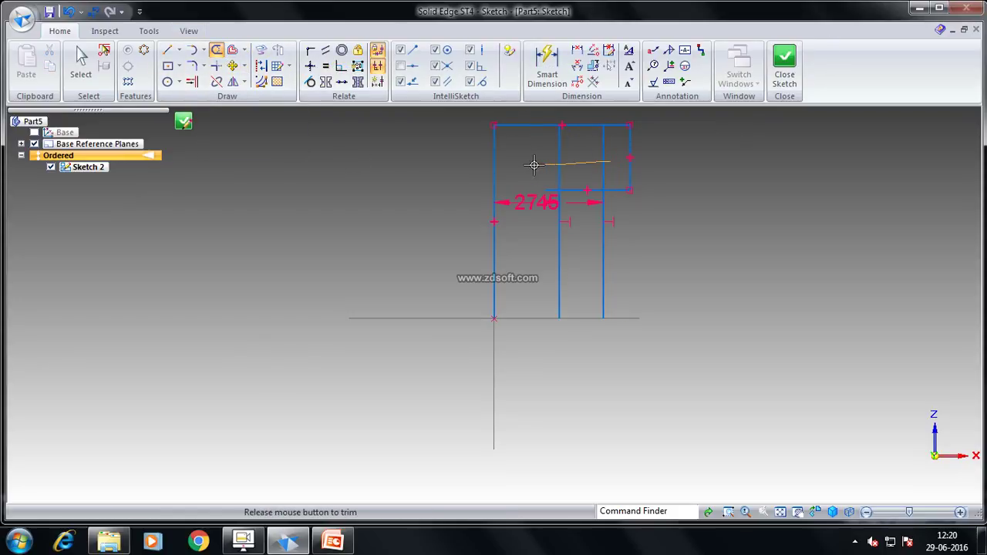
left_click_drag(533, 164, 534, 165)
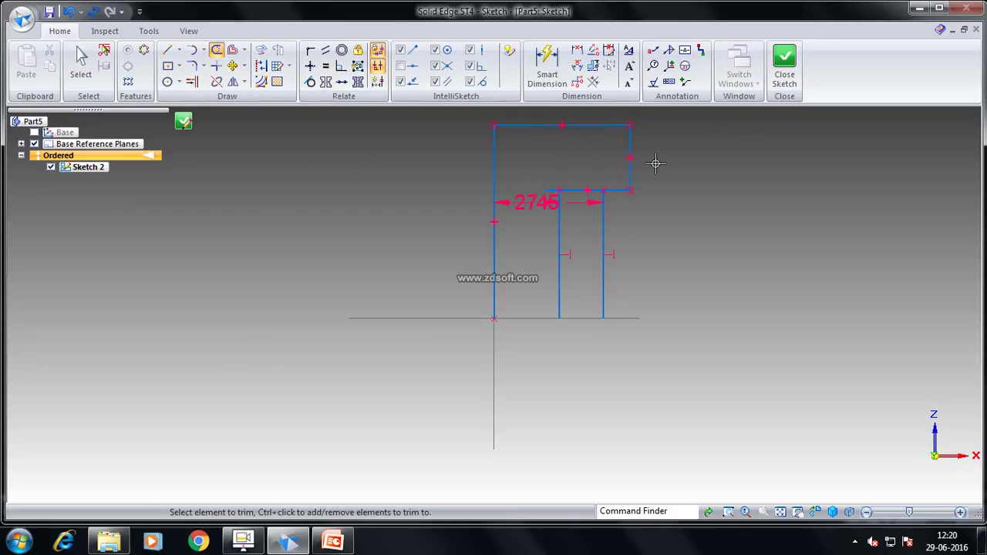
Offset the short horizontal line upward by 3 mm
left_click(232, 49)
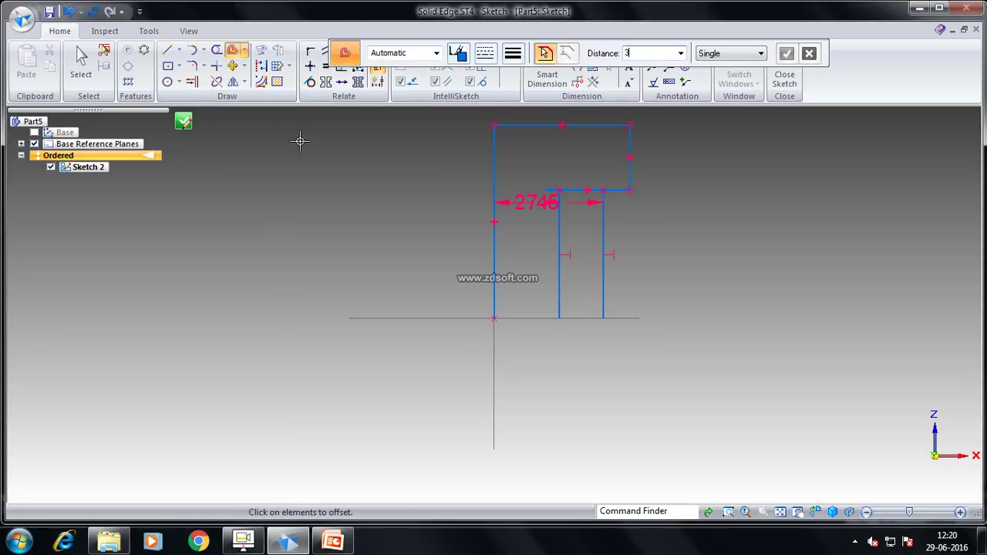
left_click(583, 192)
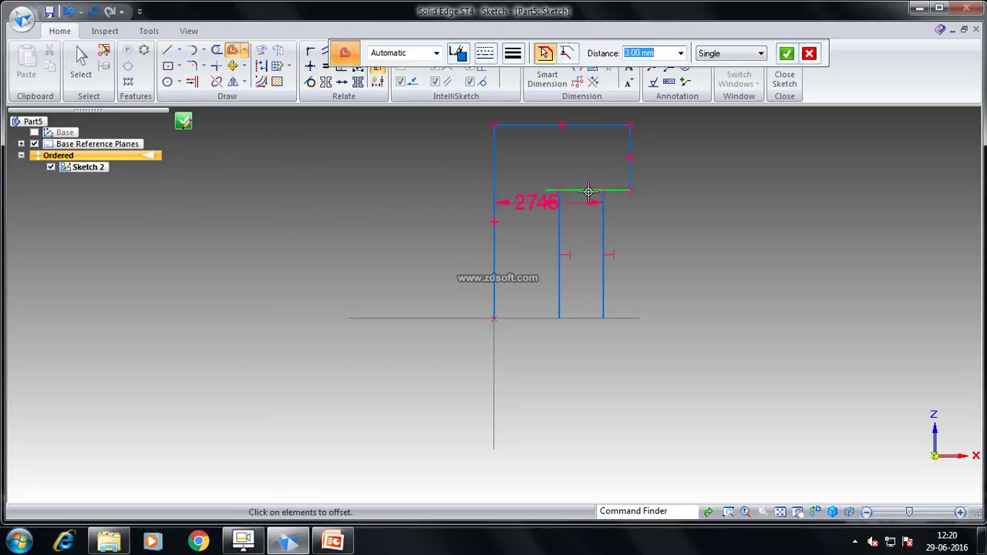
left_click(787, 53)
left_click(691, 130)
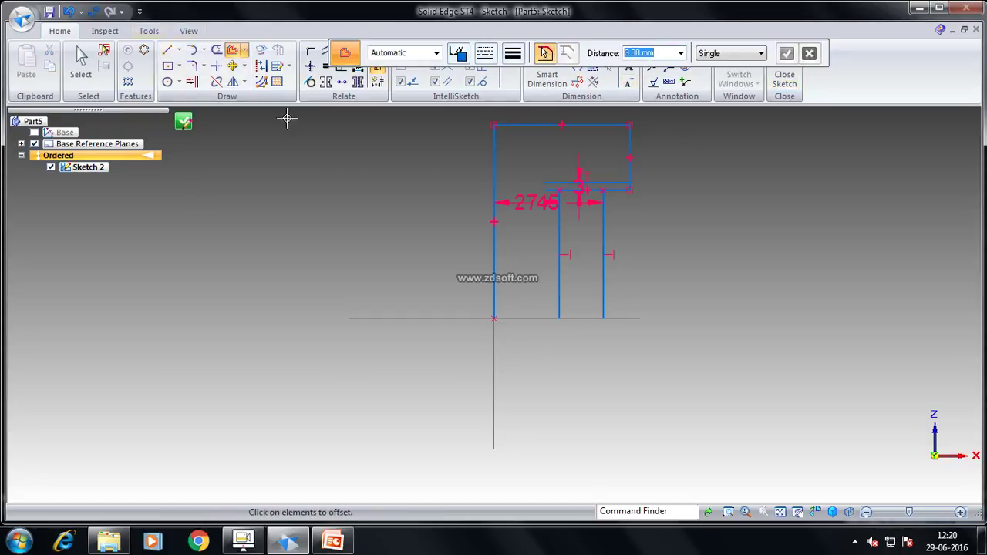
Join both offset vertical lines to the 3 mm offset line with Trim Corner, forming two closed corners
left_click(217, 50)
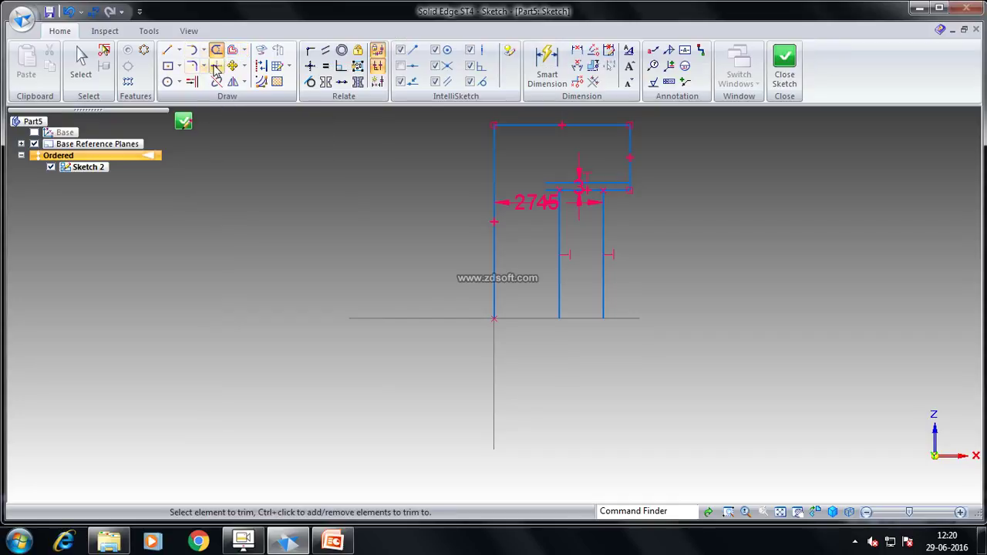
left_click(217, 66)
scroll(596, 180, "up", 1)
scroll(596, 180, "up", 1)
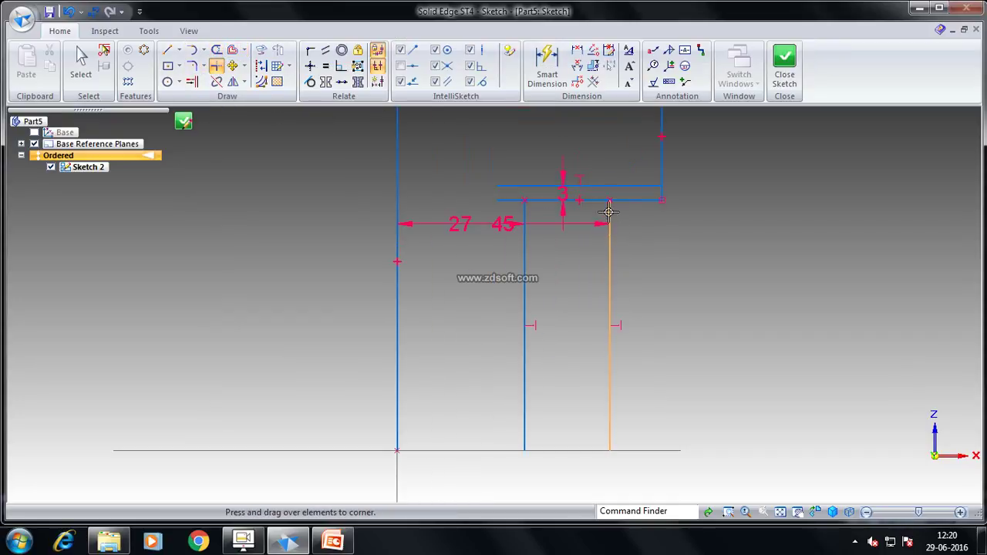
left_click(610, 212)
left_click(595, 185)
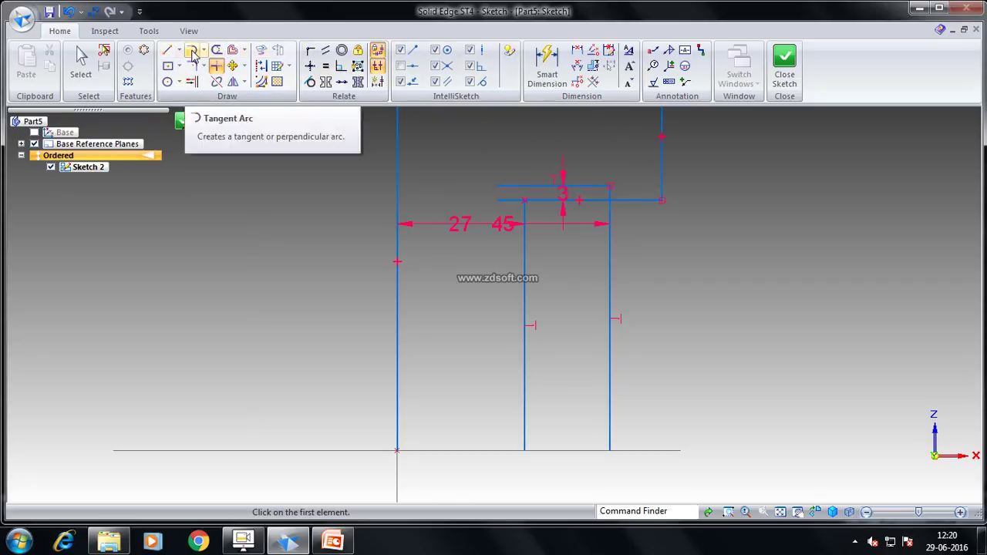
left_click(524, 207)
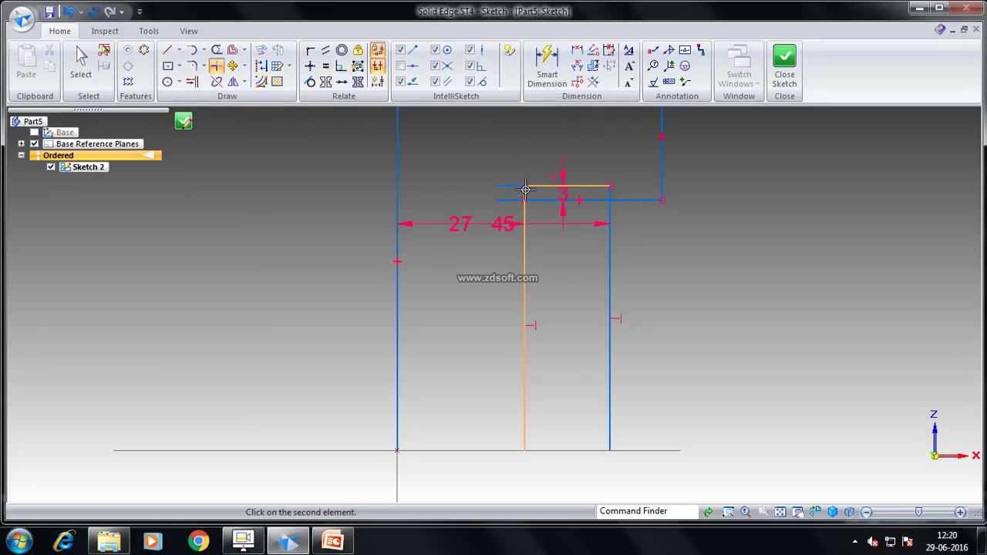
left_click(524, 188)
Trim the inner part of the lower horizontal line and include the horizontal reference plane's edge as a base line
left_click(216, 49)
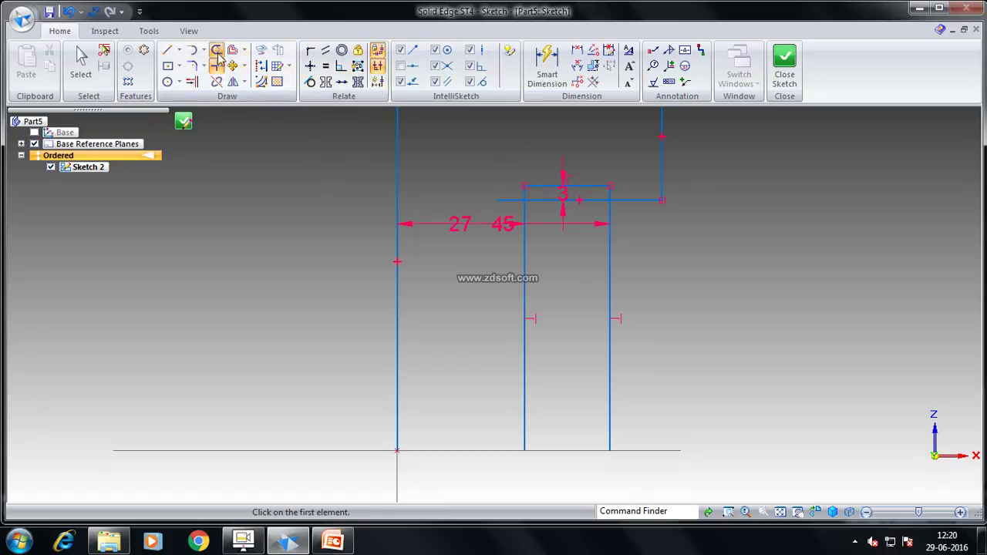
left_click(572, 201)
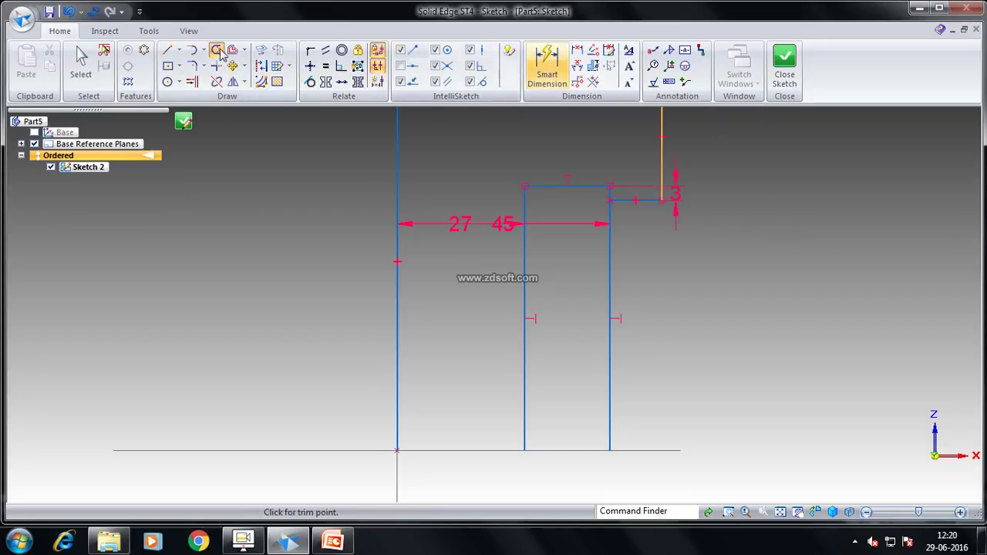
left_click(261, 51)
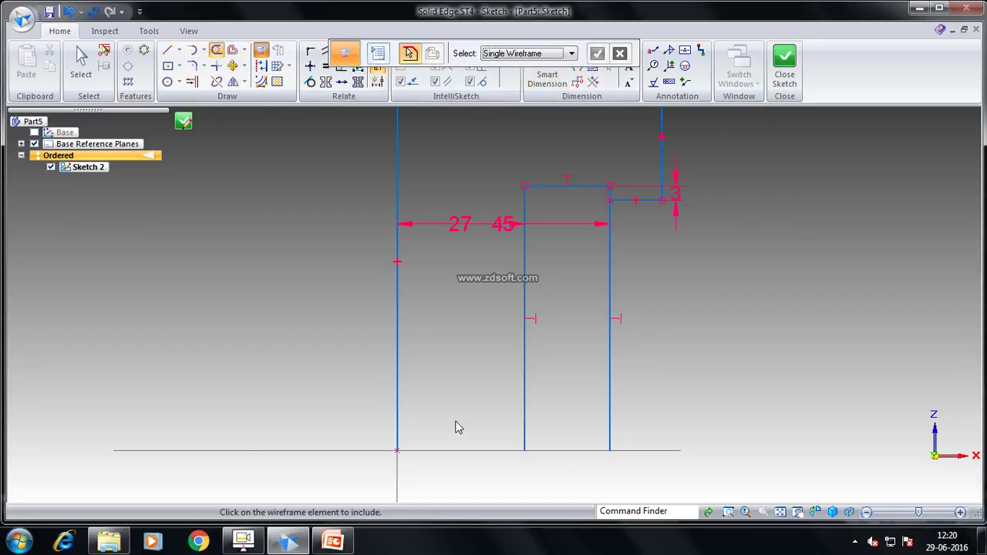
left_click(628, 451)
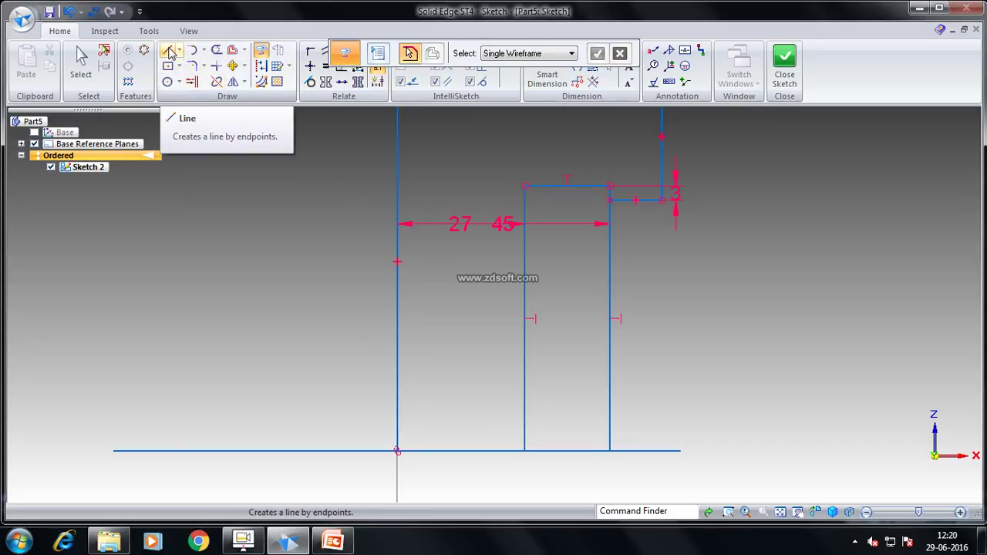
left_click(232, 49)
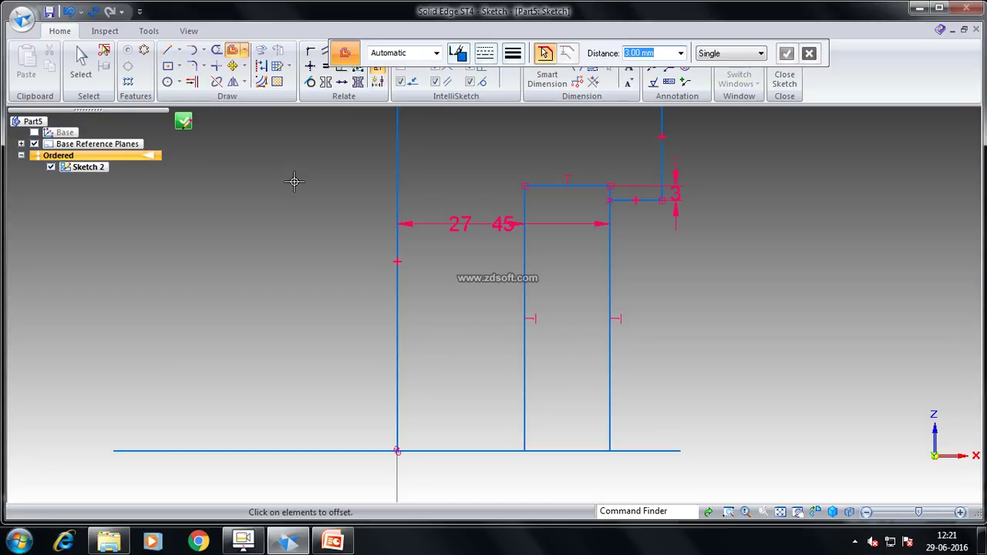
left_click(673, 451)
left_click(785, 53)
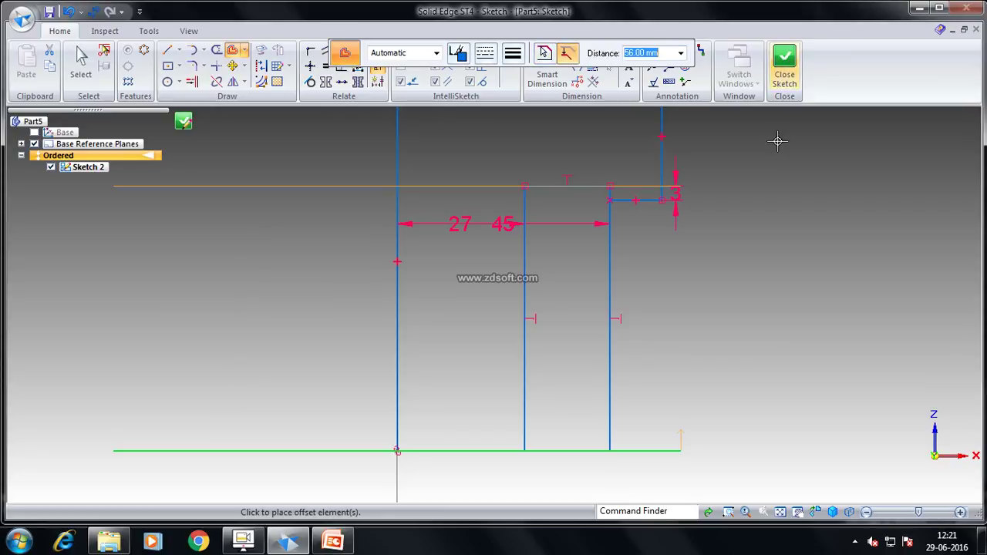
left_click(777, 140)
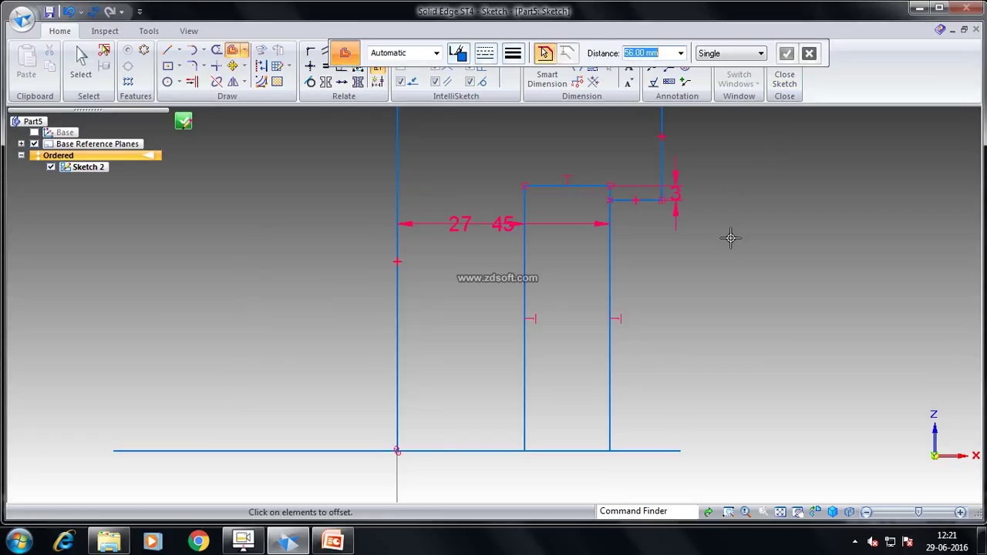
Offset the included base line upward by 48 mm
left_click(654, 452)
left_click(785, 53)
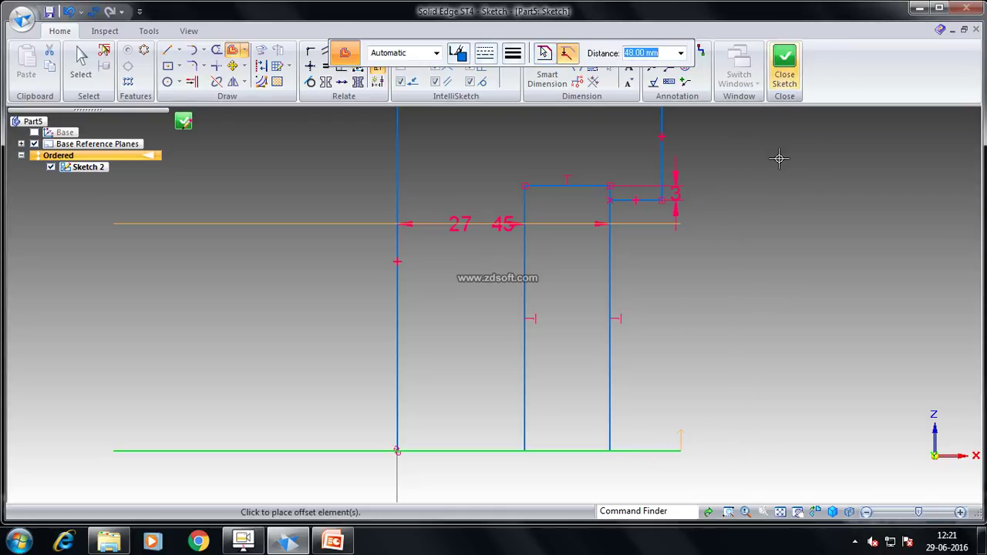
left_click(777, 159)
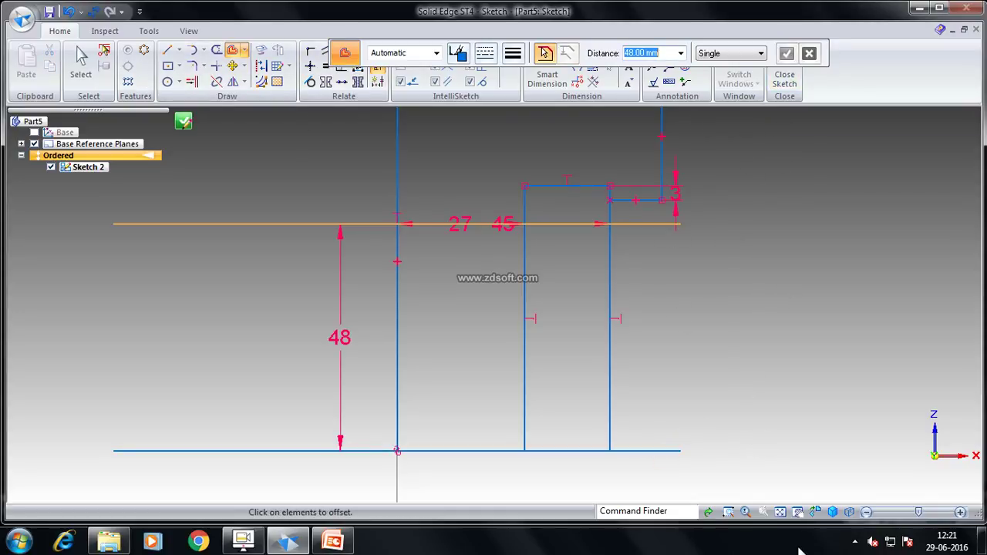
left_click(780, 513)
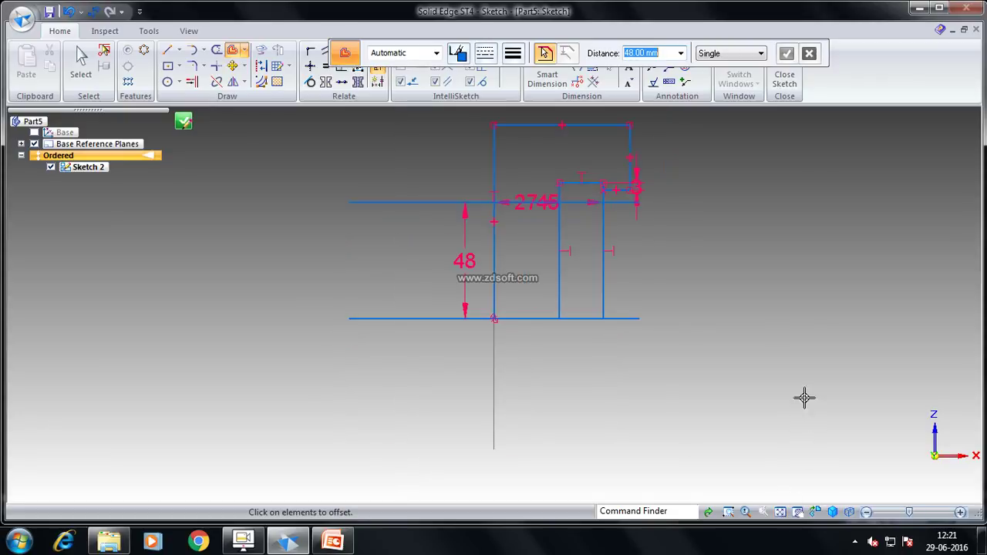
Draw a 6 mm horizontal line outward from the profile's upper outer corner, continuing with a vertical line down toward the 48 mm line
left_click(166, 50)
left_click(631, 125)
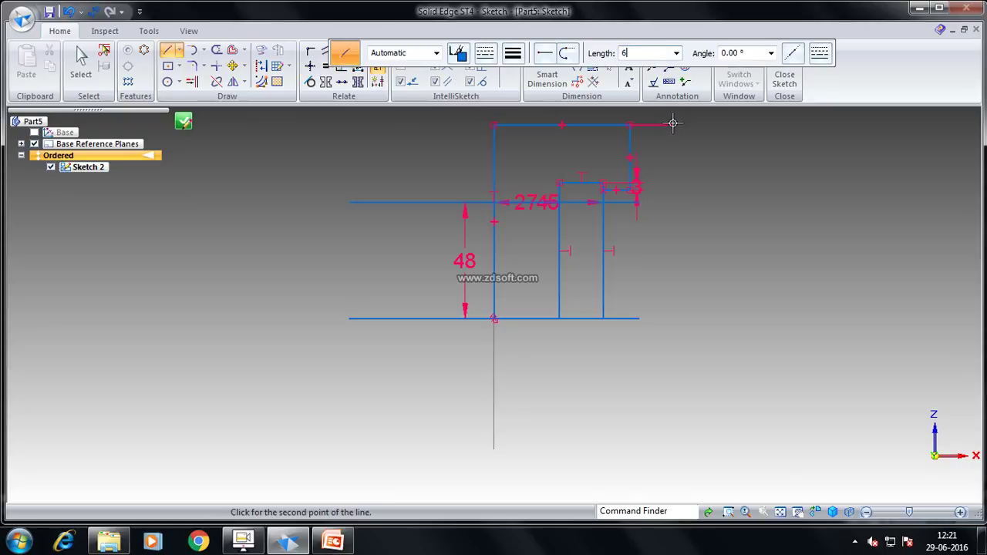
key("Return")
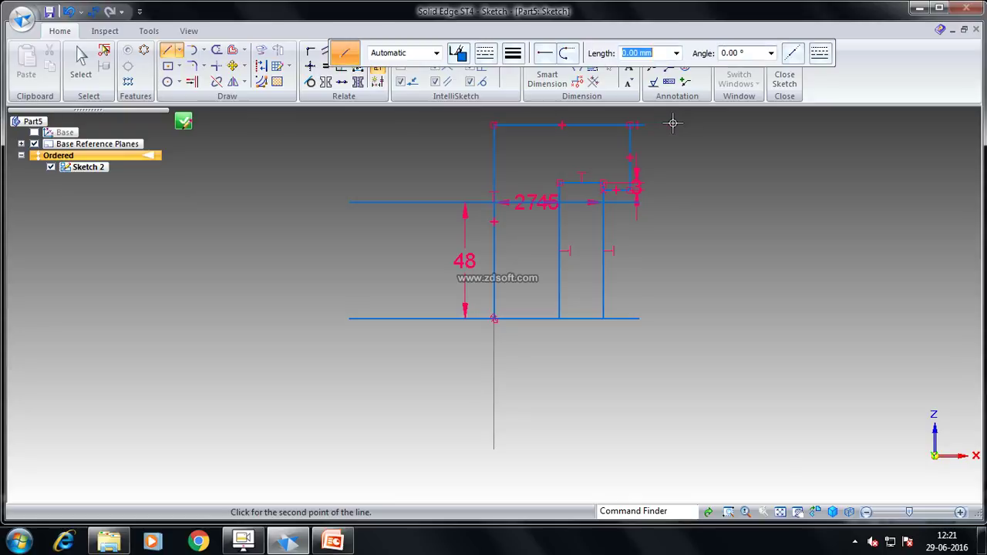
left_click(645, 181)
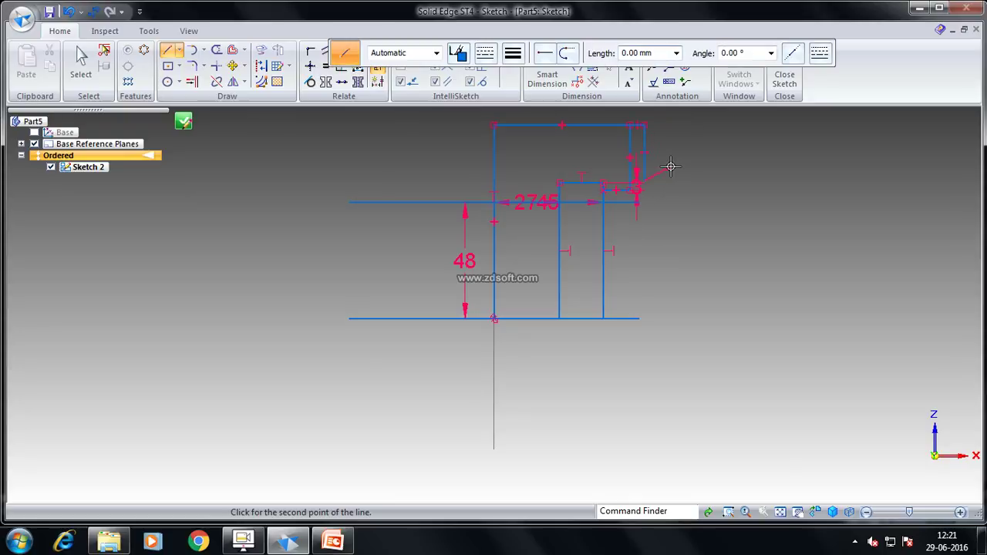
Join the new outer vertical line to the 48 mm offset line with Trim Corner
left_click(216, 66)
left_click(639, 203)
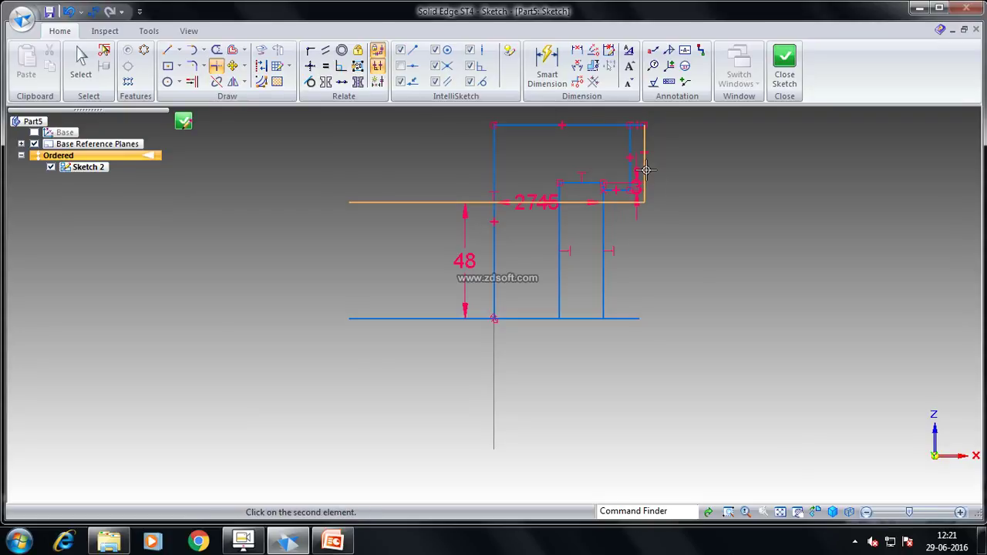
left_click(643, 163)
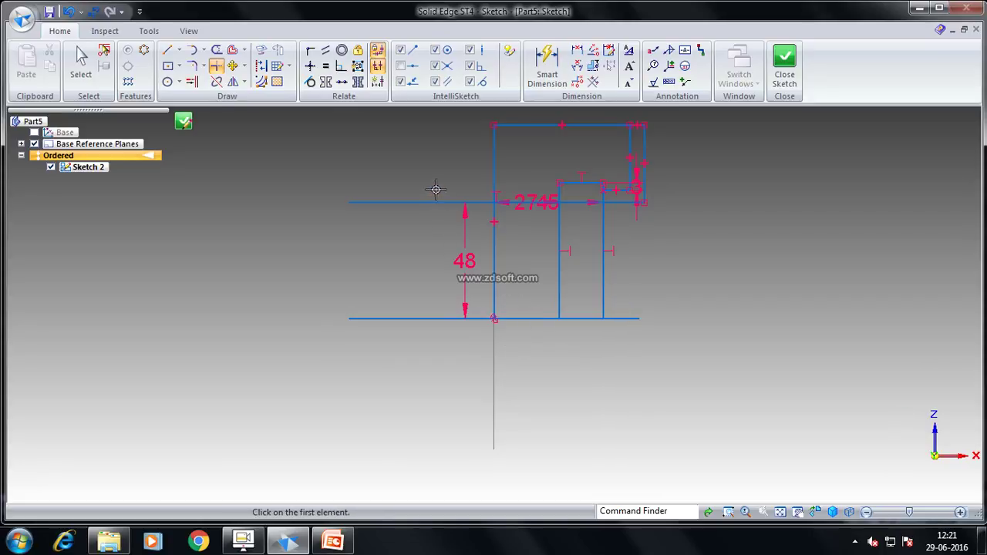
Trim the ends of the base line outside the two walls and the part of the 48 mm line beyond the axis
left_click(216, 50)
left_click_drag(444, 184, 453, 343)
left_click(628, 318)
mouse_move(646, 315)
left_mouse_down()
mouse_move(628, 289)
mouse_move(654, 297)
left_mouse_up()
Trim the outer wall piece inside the flange, the top line back to the rim, and the 48 mm line inside the outer wall
scroll(594, 166, "up", 3)
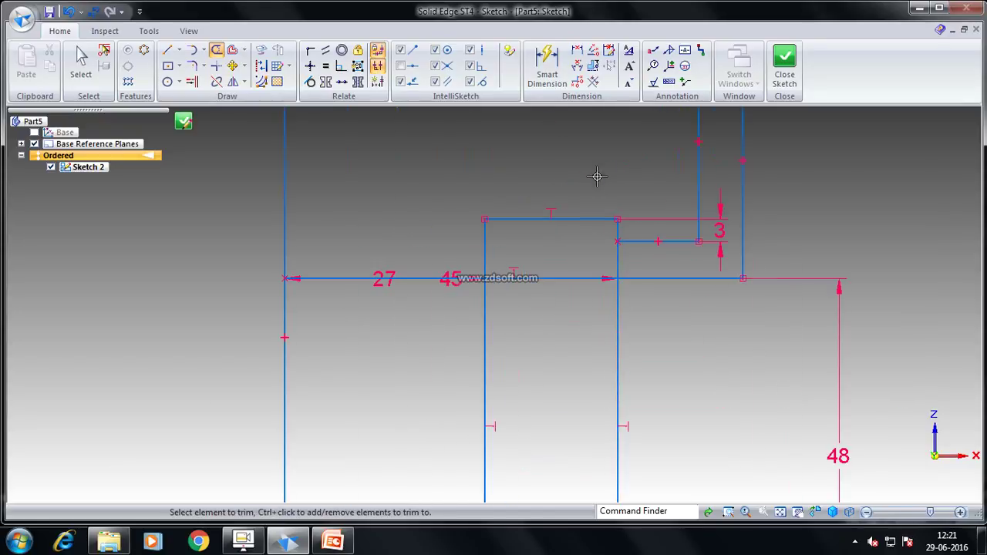
mouse_move(643, 255)
left_mouse_down()
mouse_move(617, 258)
mouse_move(623, 268)
left_mouse_up()
left_click(779, 515)
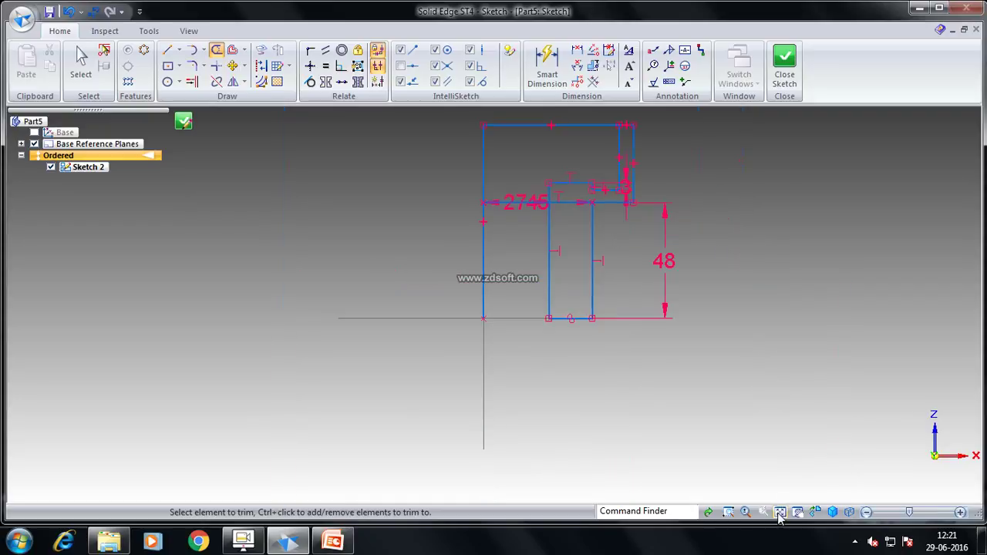
mouse_move(535, 124)
left_mouse_down()
mouse_move(546, 128)
mouse_move(549, 150)
left_mouse_up()
left_click_drag(546, 198, 583, 205)
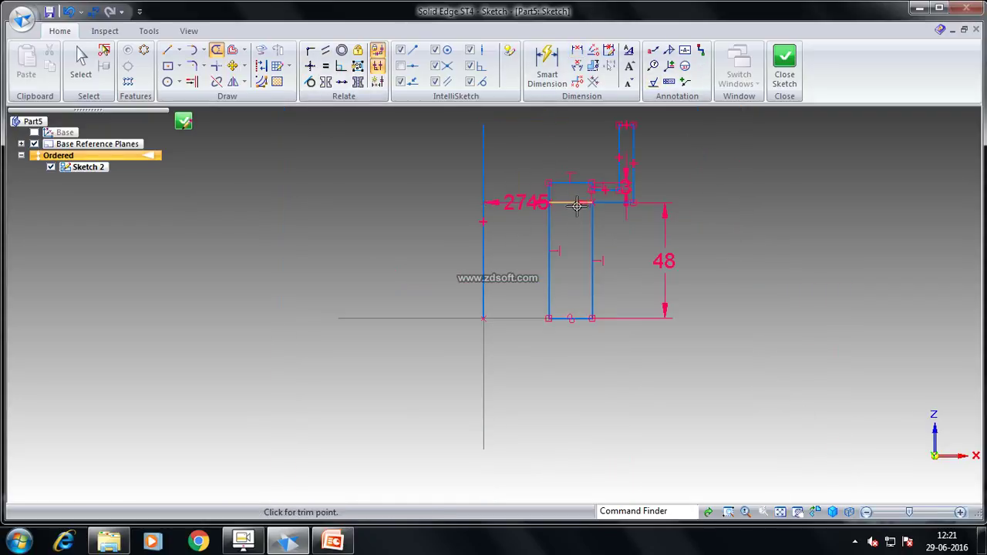
Fillet the flange's lower outer corner with a 4 mm radius
left_click(192, 66)
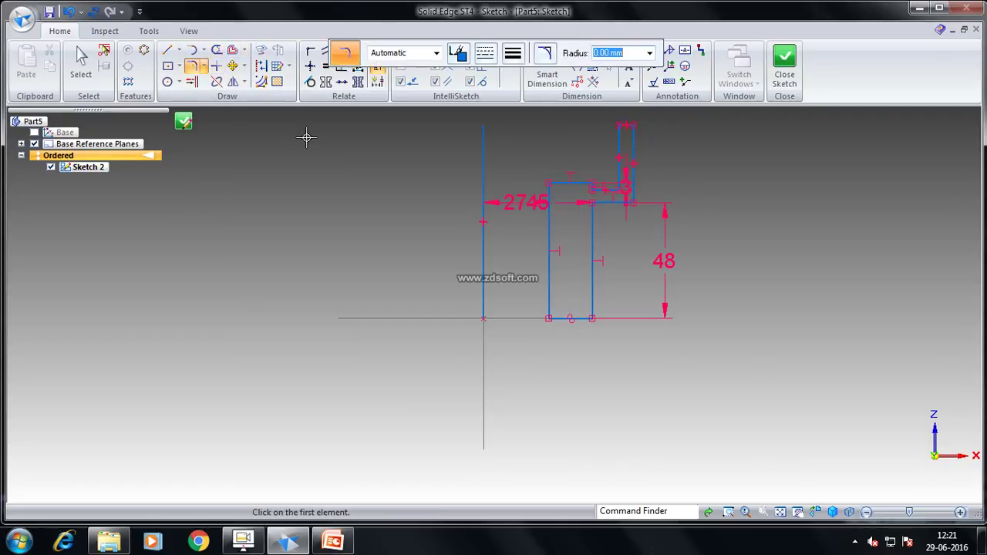
scroll(646, 186, "up", 2)
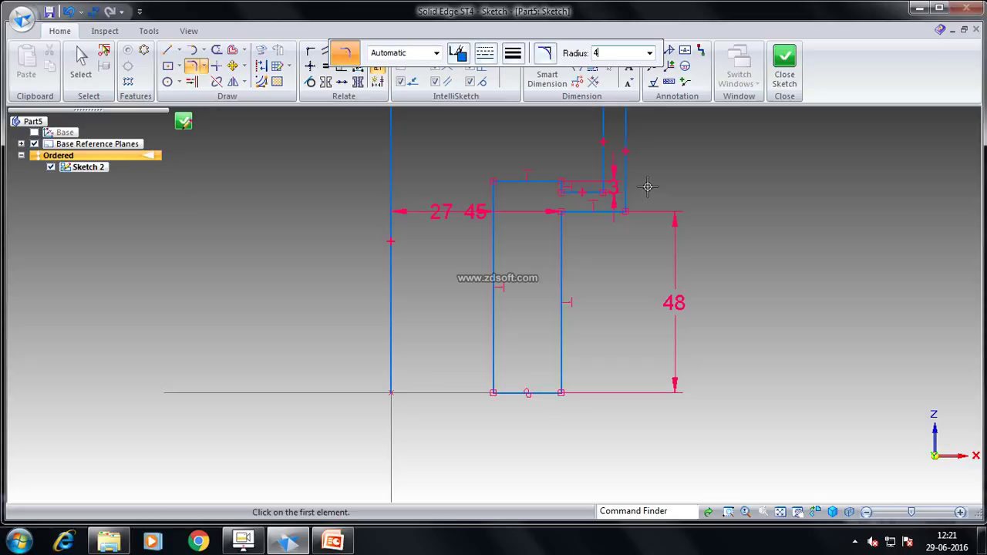
left_click(611, 211)
left_click(625, 205)
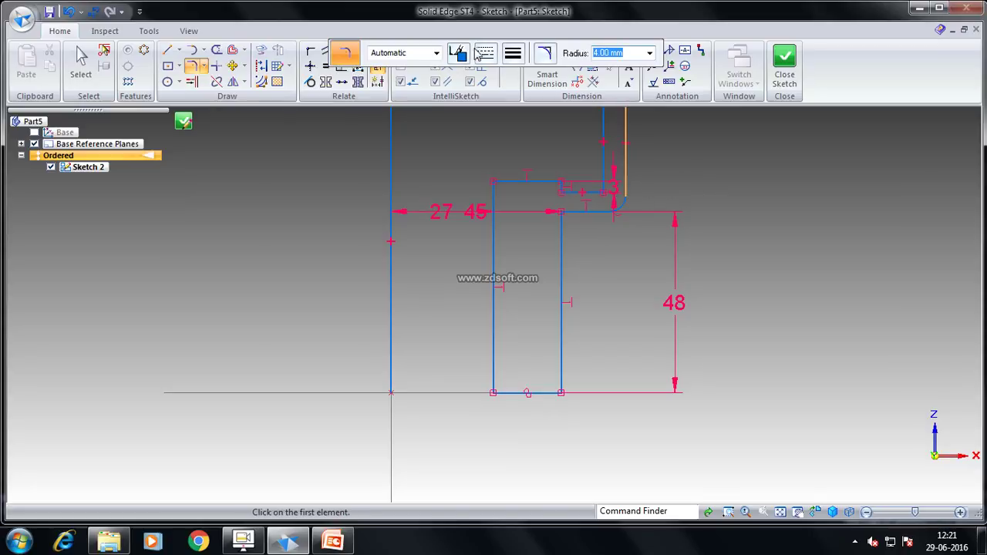
Check the distances from the axis to the inner and outer vertical walls with Smart Dimension, without placing the dimensions
left_click(546, 75)
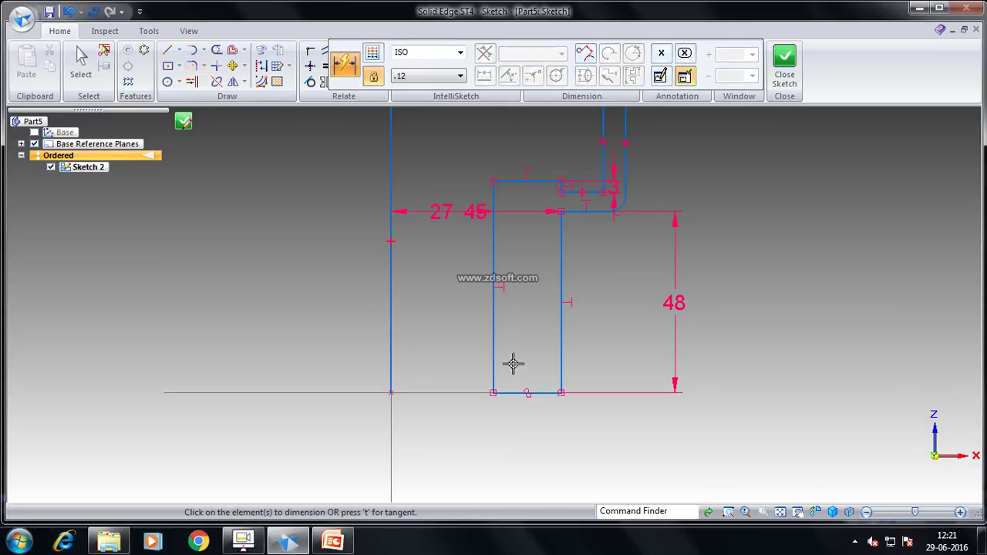
left_click(491, 347)
left_click(390, 348)
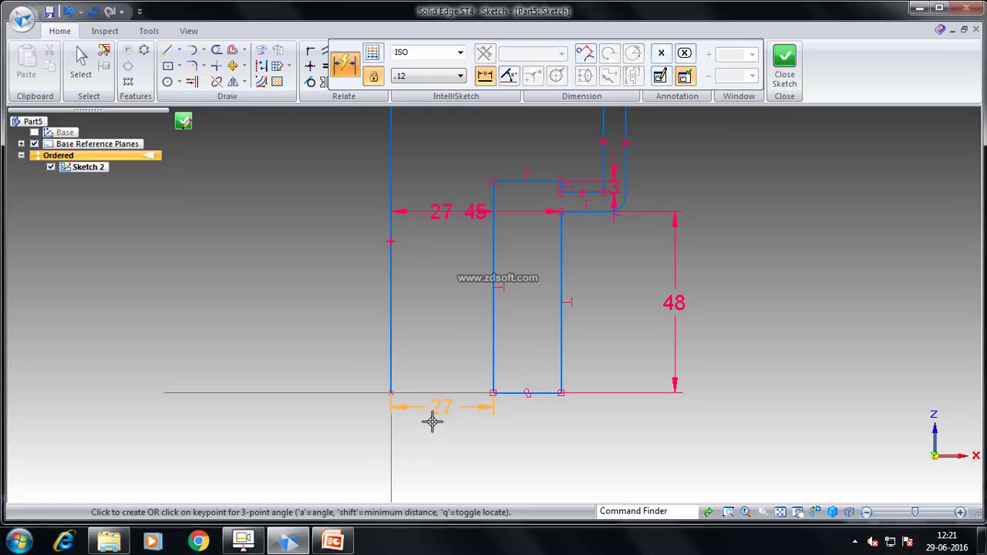
right_click(525, 401)
left_click(560, 360)
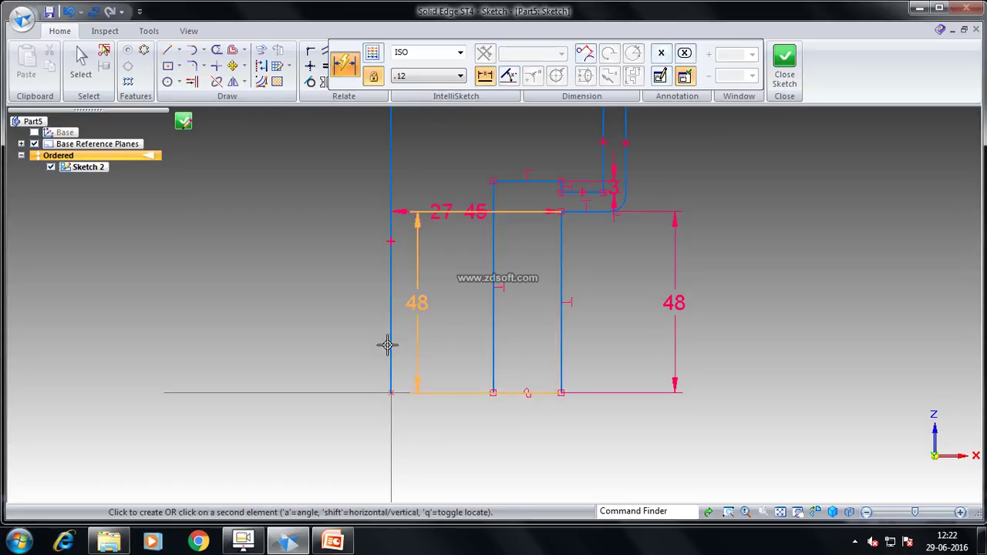
left_click(390, 343)
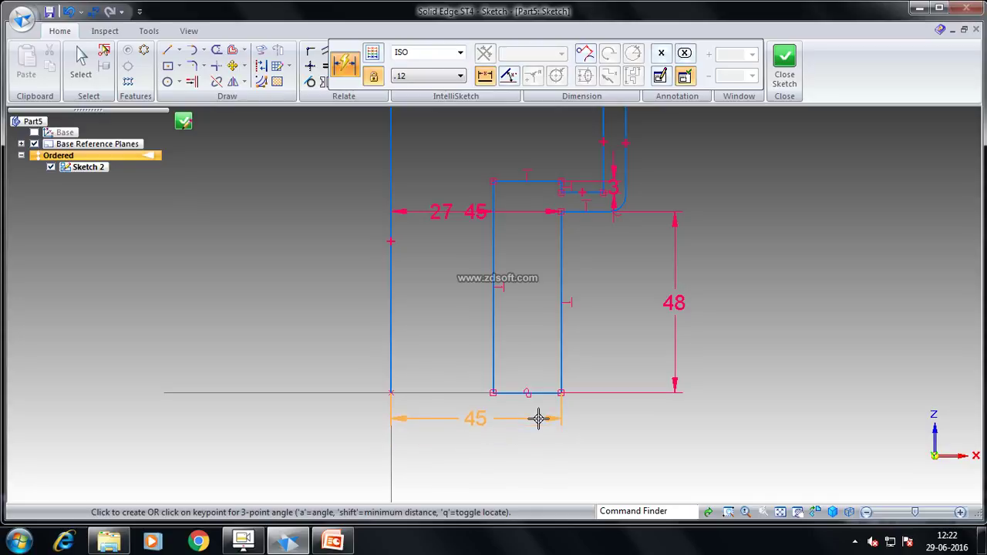
key("Escape")
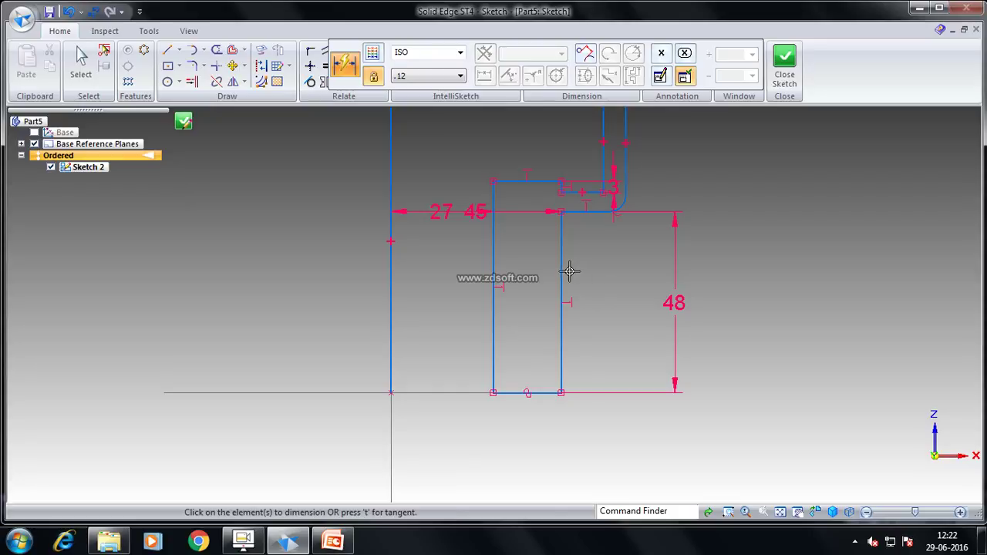
Remove the outer vertical wall line below the flange and offset the axis line 40 mm outward to replace it
left_click(216, 50)
left_click_drag(591, 310, 550, 298)
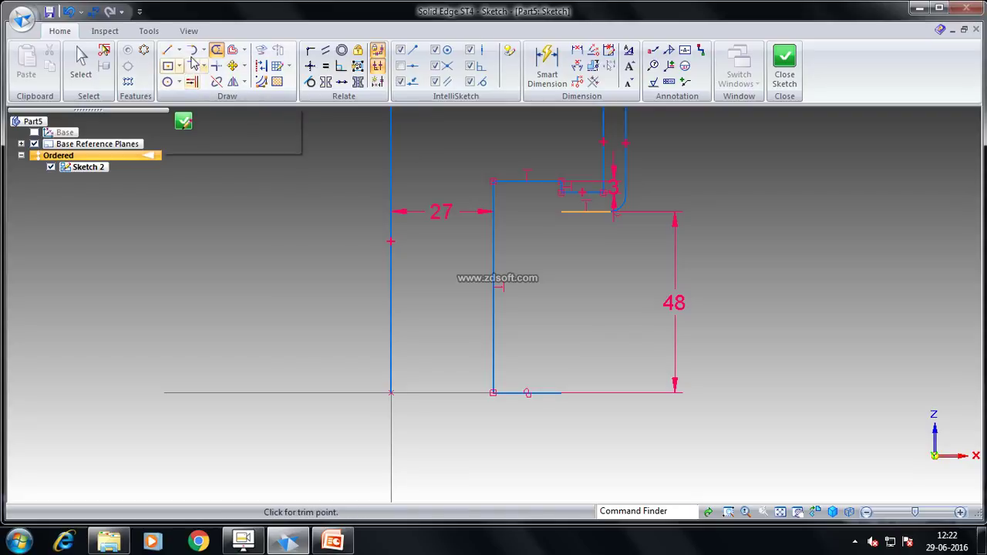
left_click(232, 50)
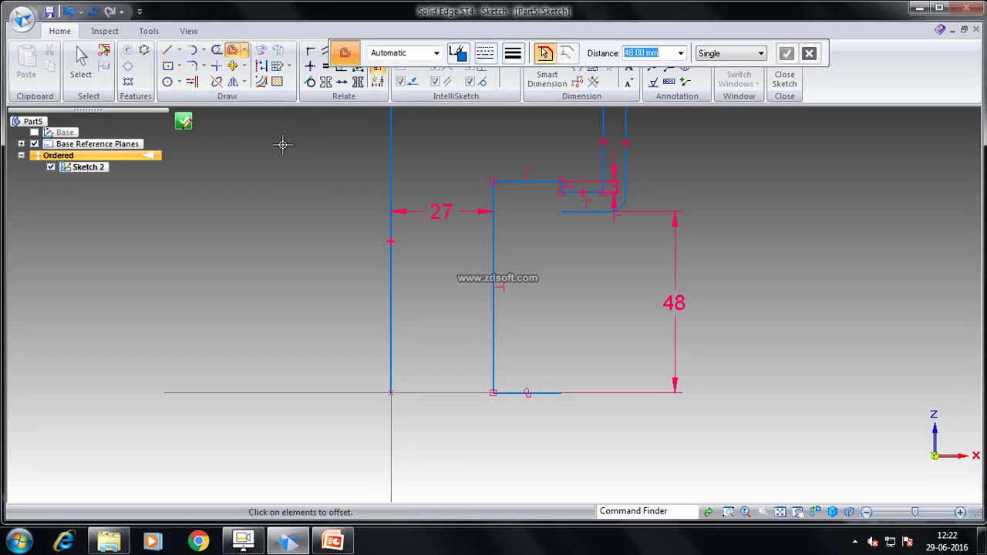
left_click(392, 230)
left_click(786, 54)
left_click(752, 127)
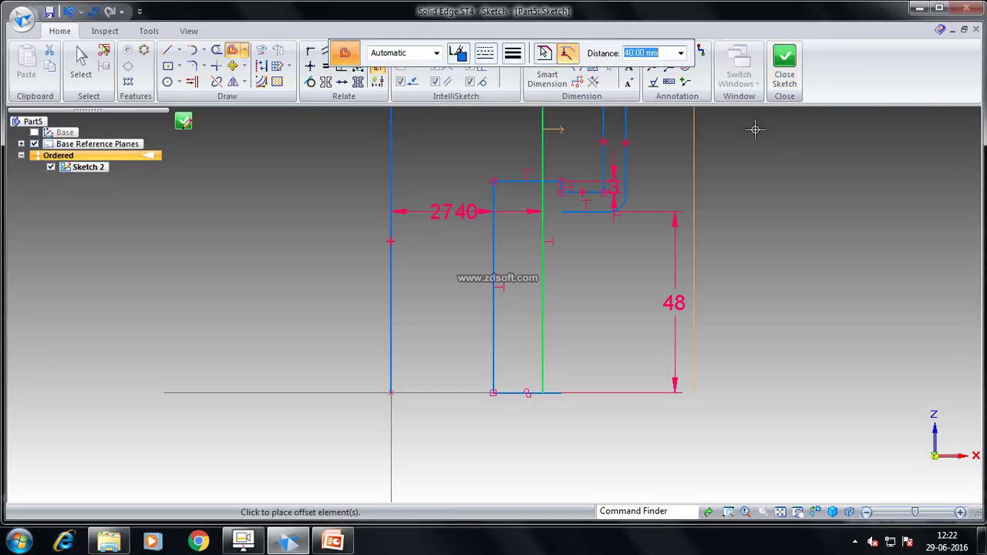
Trim the surplus ends of the 40 mm line and base line, and join the wall to the flange's underside with Trim Corner
left_click(218, 51)
left_click_drag(560, 129, 510, 139)
left_click_drag(562, 371, 547, 411)
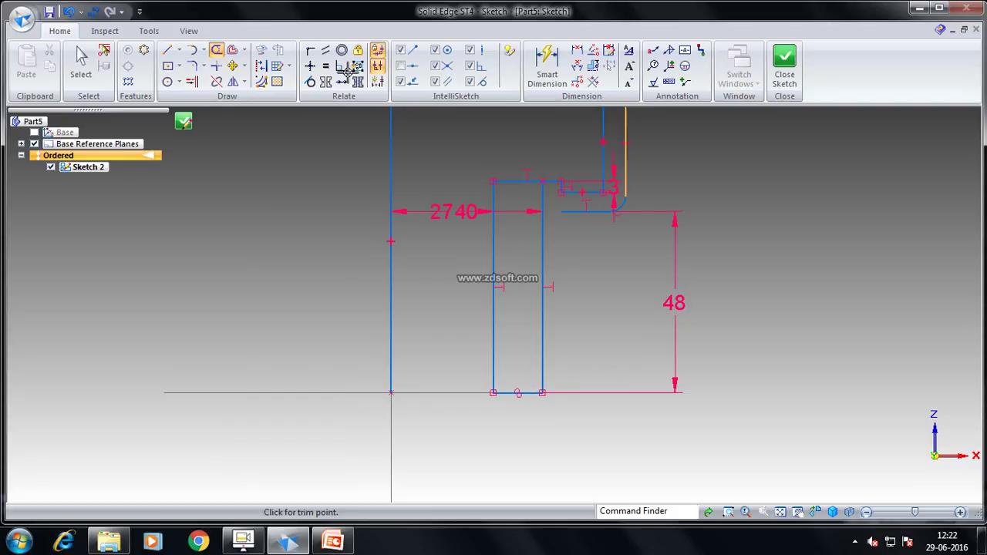
left_click(218, 67)
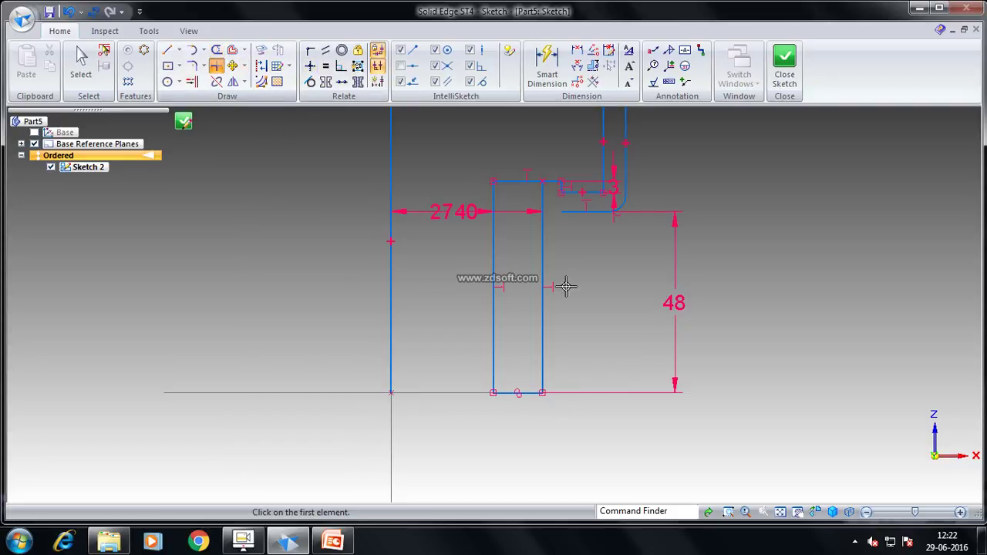
left_click(578, 211)
left_click(541, 230)
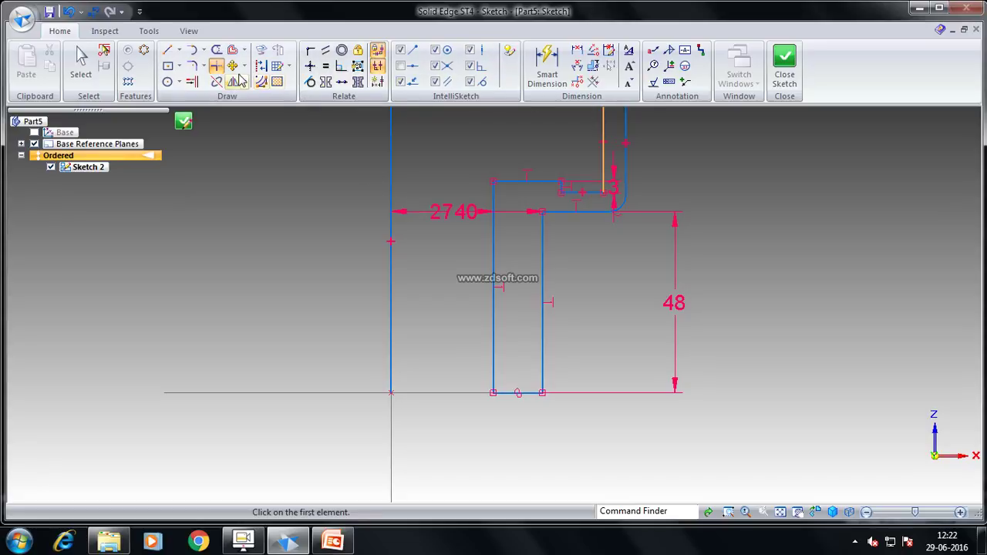
Draw a 2 mm square relief groove into the outer wall directly beneath the flange's underside
left_click(170, 51)
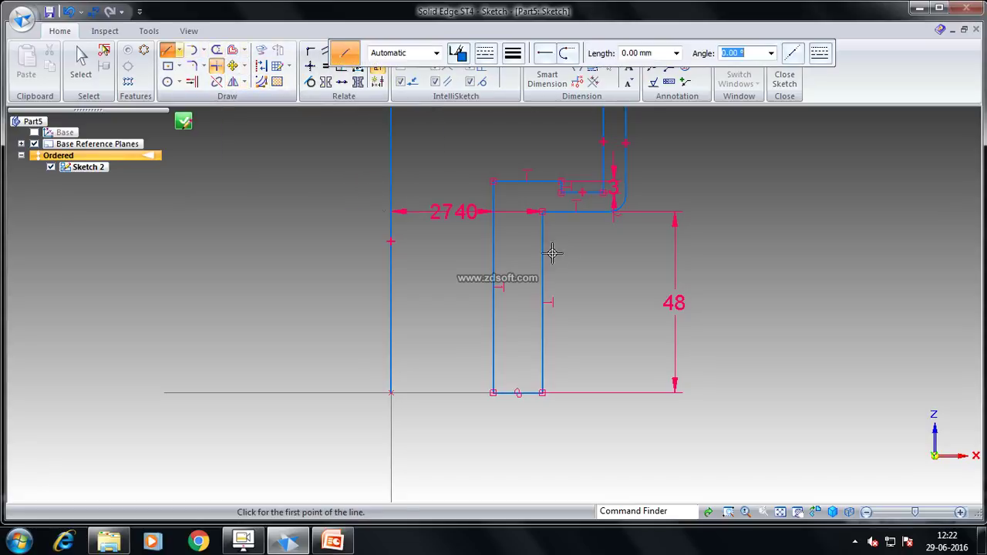
scroll(556, 213, "up", 3)
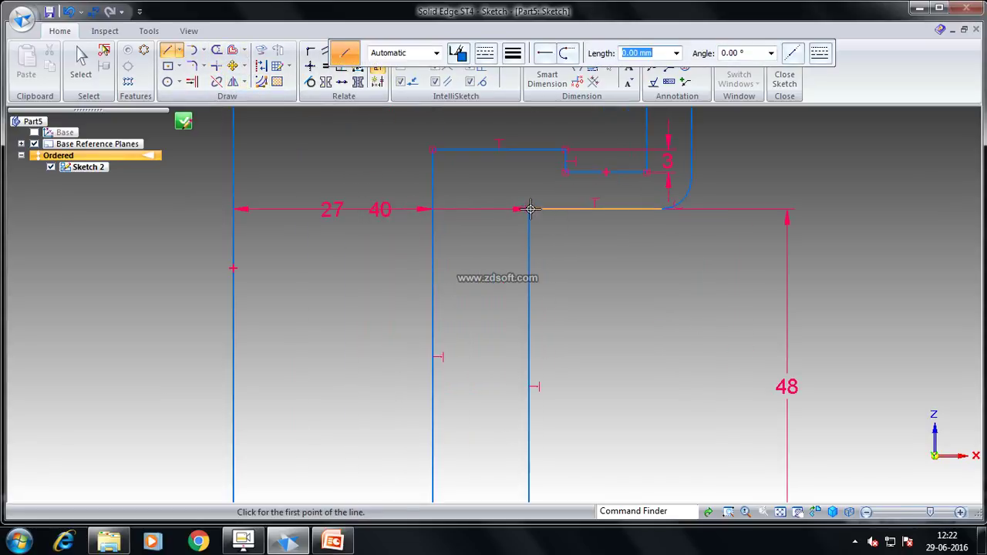
left_click(529, 208)
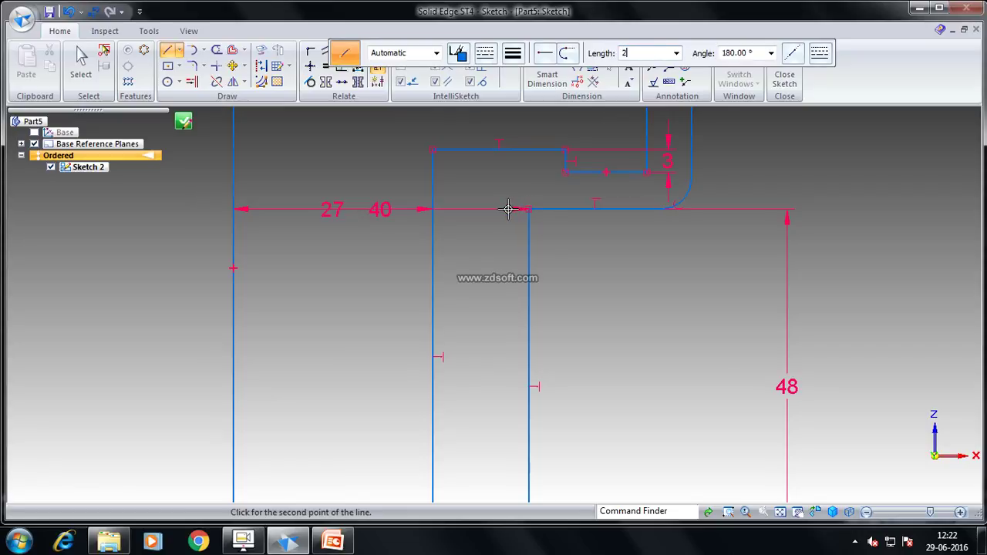
type("2")
key("Return")
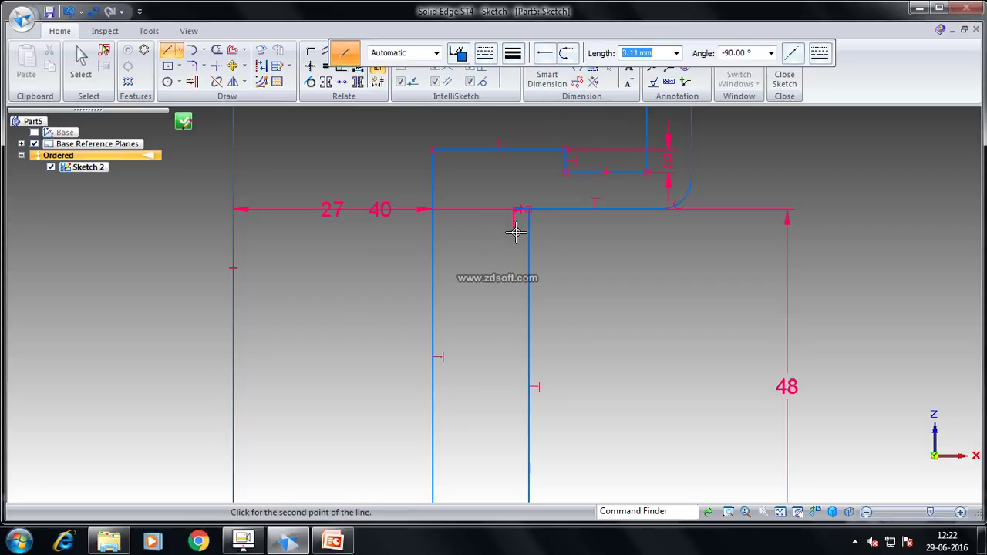
key("Return")
left_click(528, 216)
right_click(576, 226)
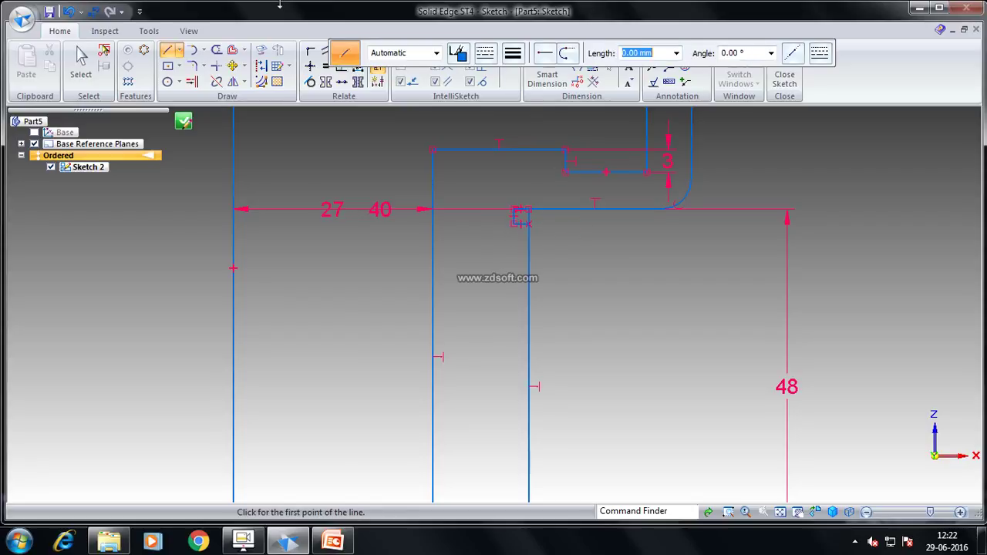
Trim the wall segment that closes off the relief groove
left_click(217, 50)
left_click_drag(529, 216, 524, 216)
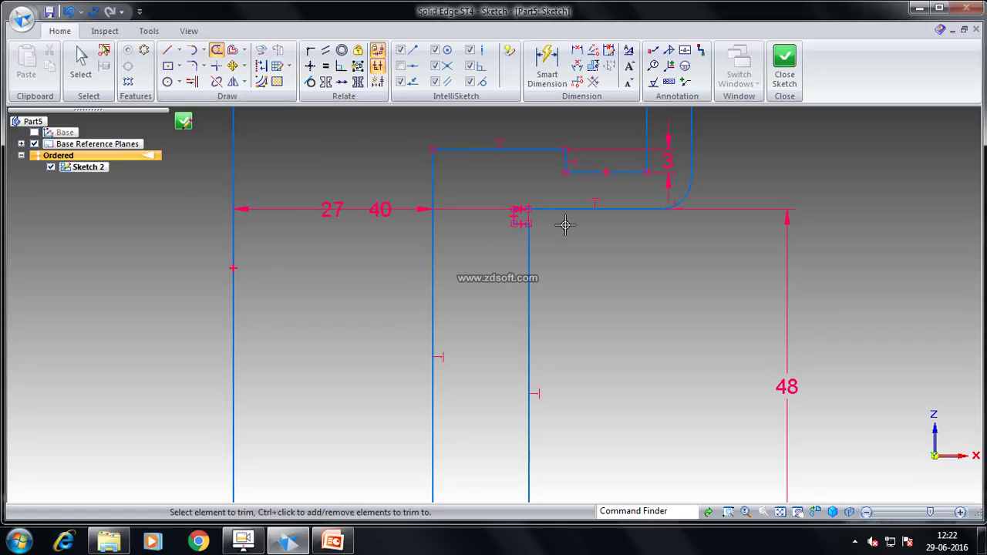
left_click(780, 512)
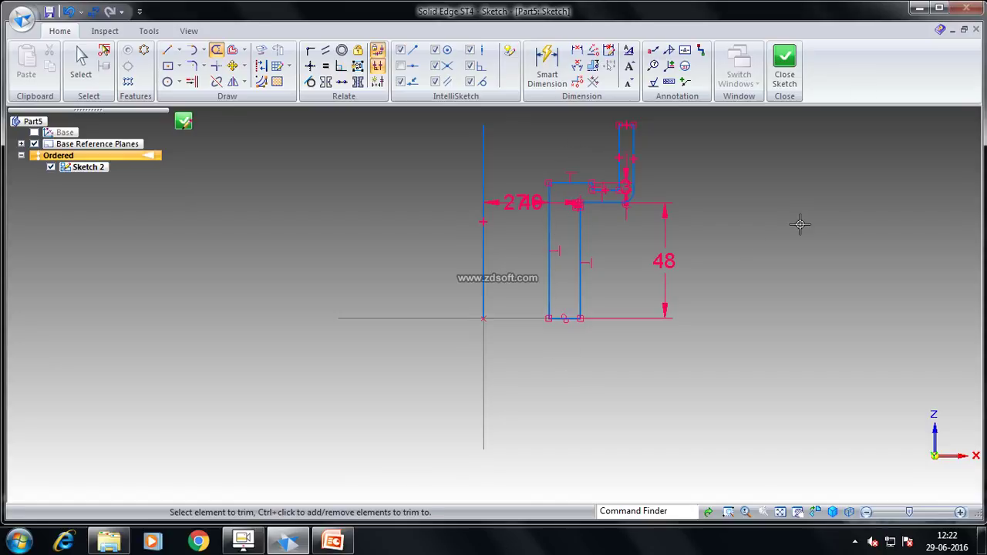
Finish the sketch and revolve the closed profile a full 360° about the vertical axis line
left_click(183, 120)
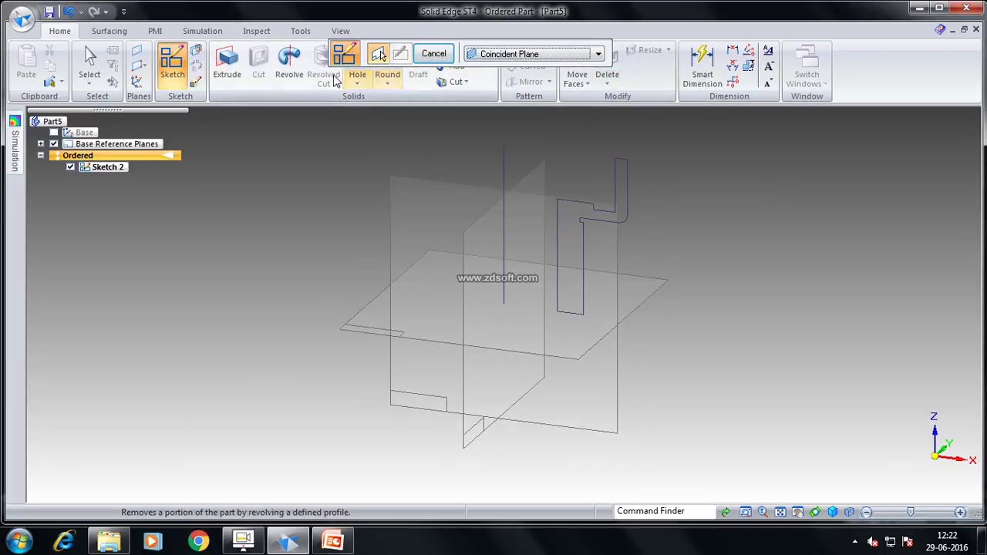
left_click(293, 78)
left_click(590, 205)
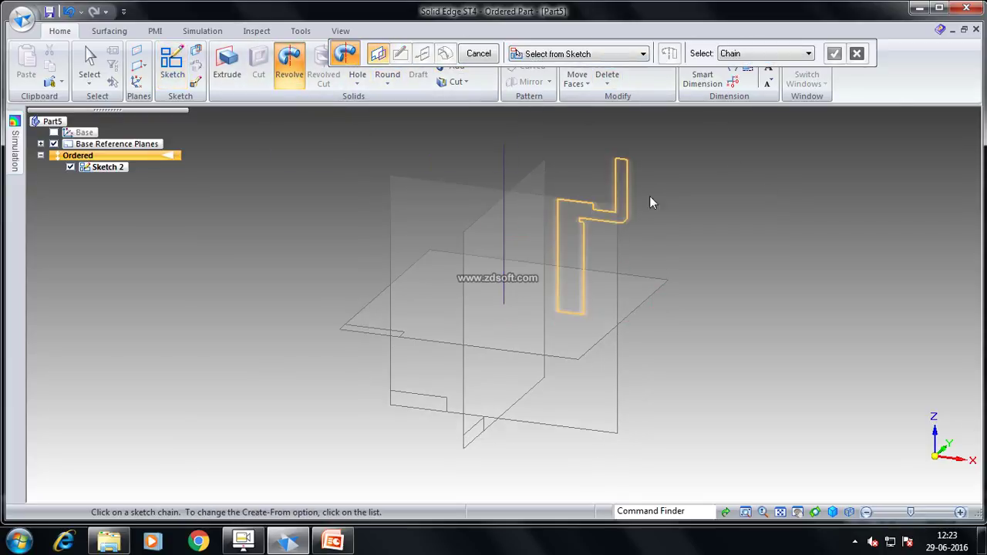
left_click(834, 53)
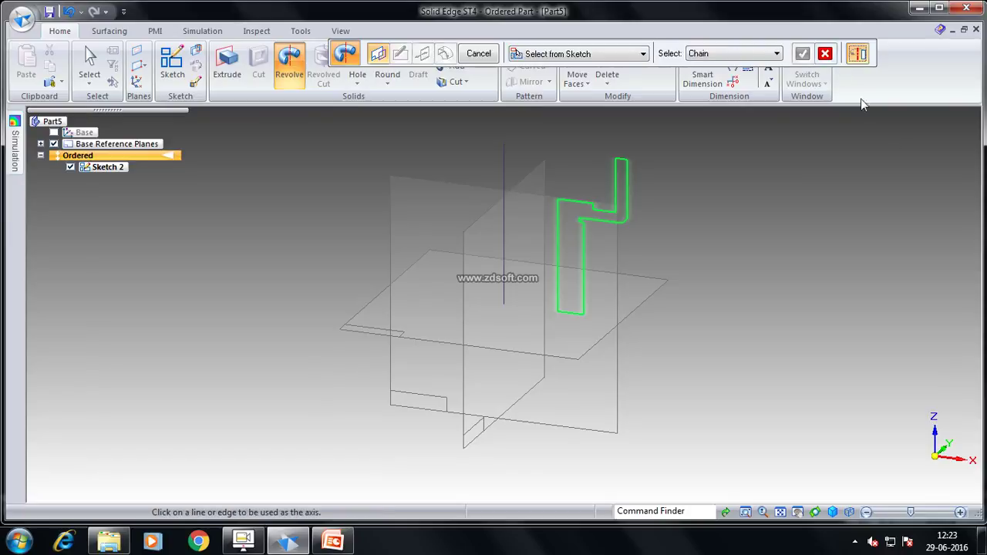
left_click(502, 198)
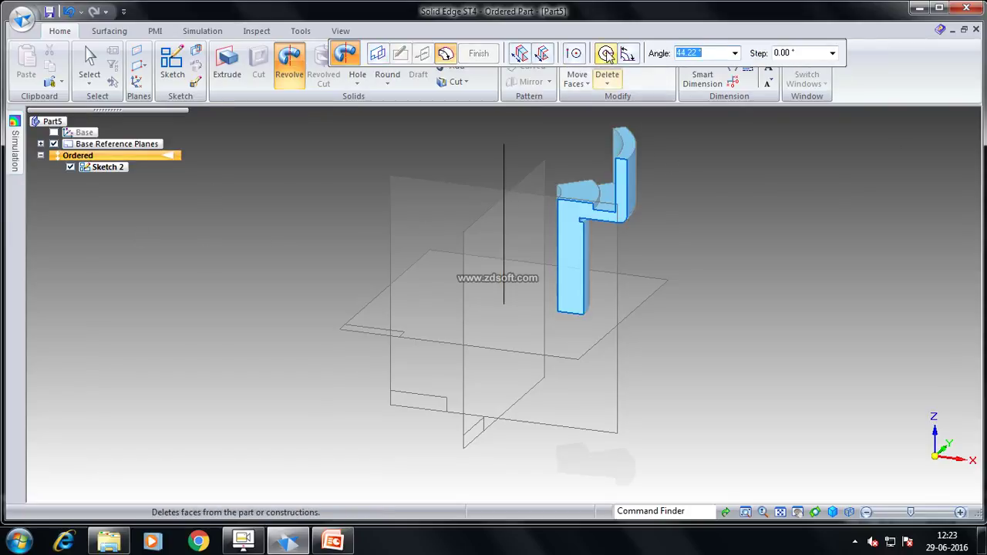
key("Return")
left_click(478, 53)
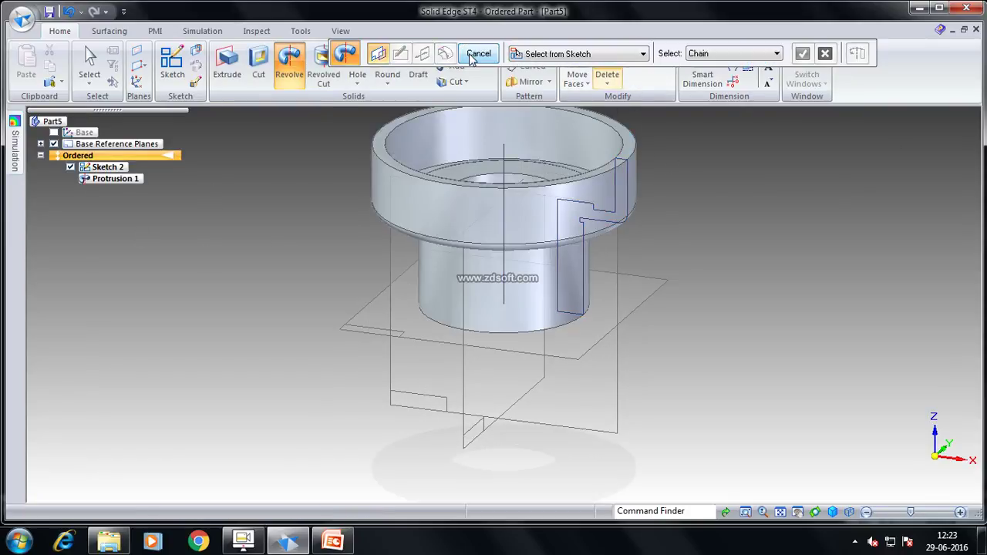
left_click(476, 52)
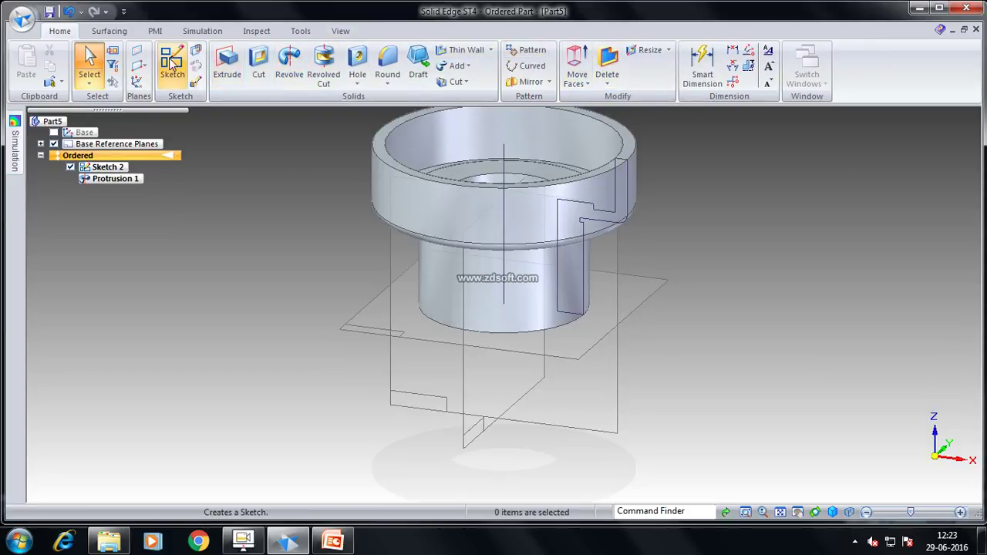
Start a sketch on the flange's top rim face and include its outer circular edge and the horizontal centre line
left_click(172, 63)
left_click(626, 147)
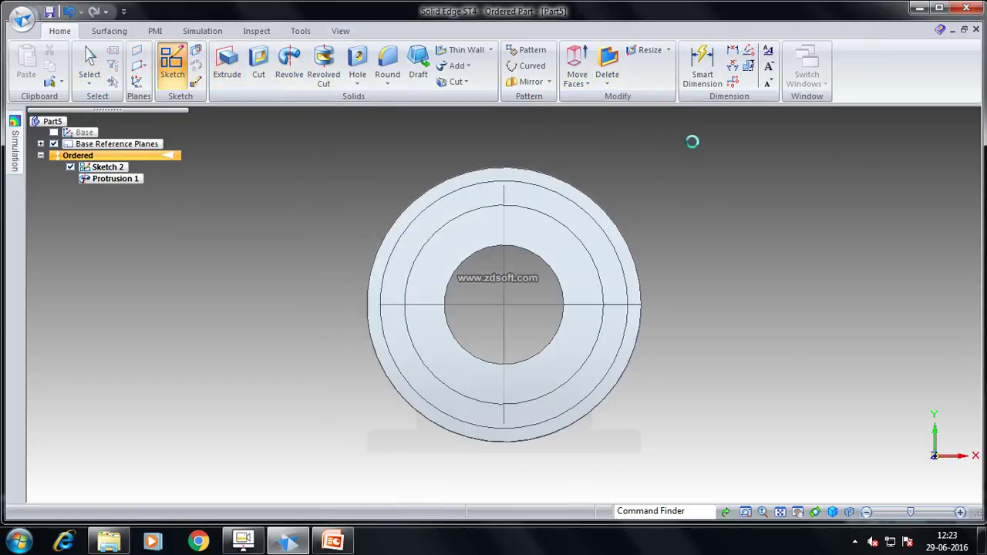
left_click(260, 50)
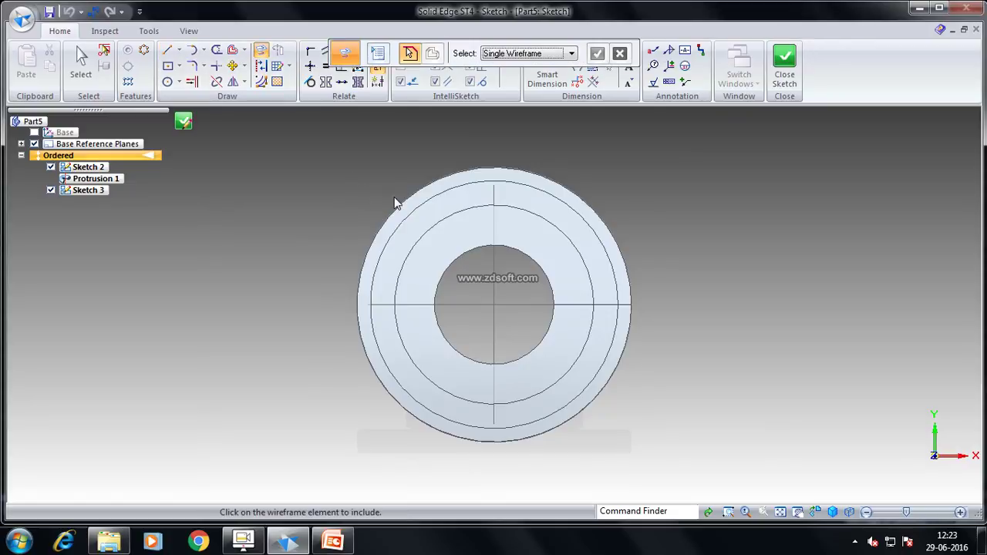
left_click(399, 210)
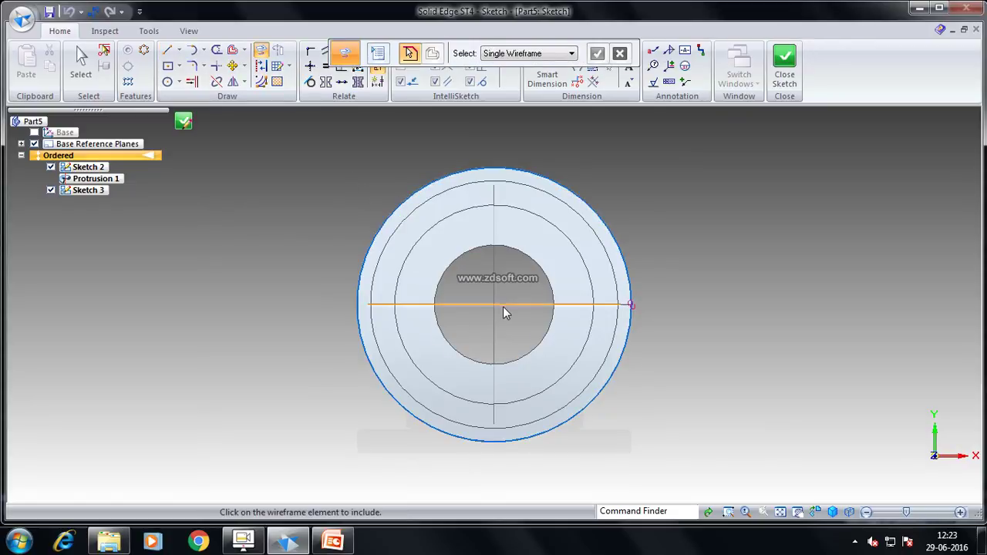
left_click(503, 304)
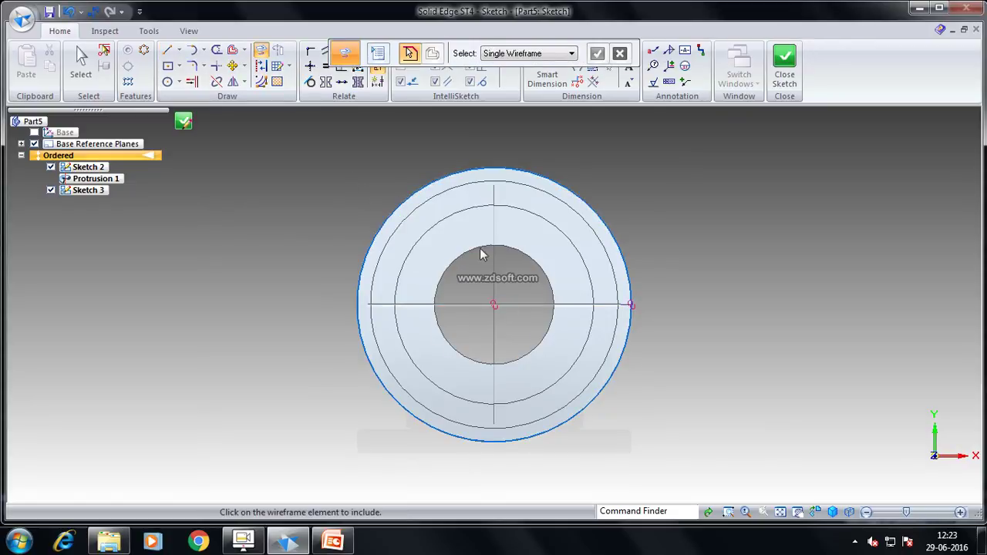
Extend the included centre line to the outer circle and offset it 7.5 mm to both sides
left_click(192, 82)
left_click(385, 304)
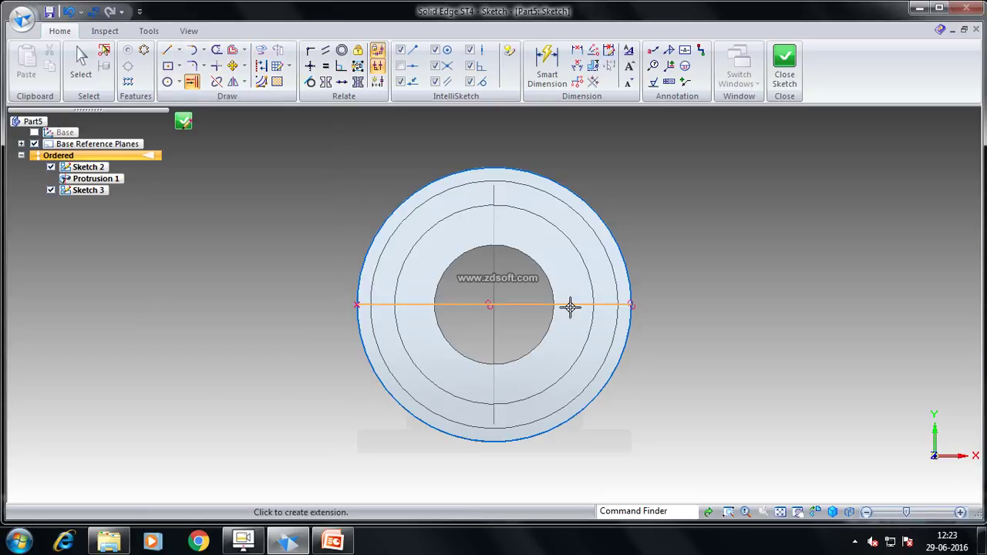
left_click(232, 50)
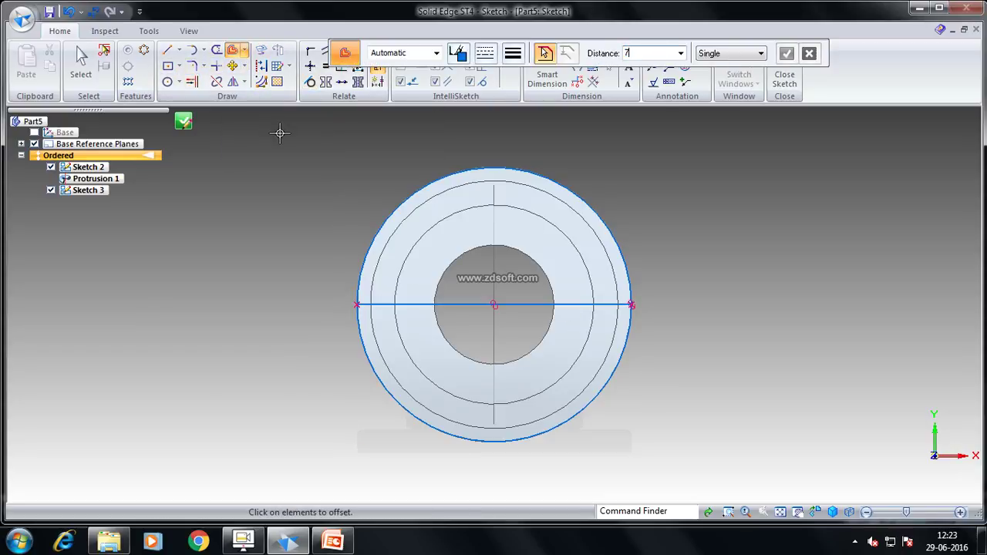
left_click(502, 305)
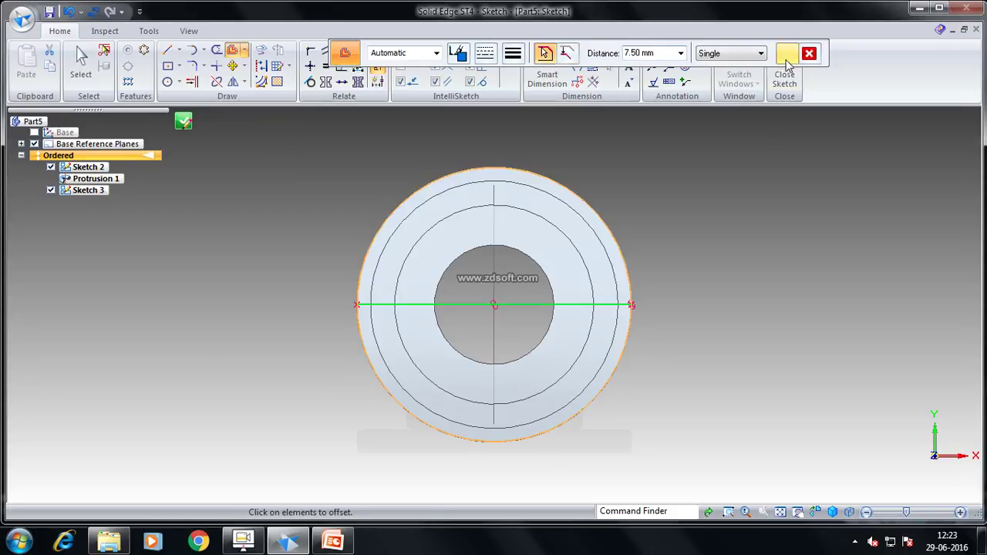
left_click(786, 54)
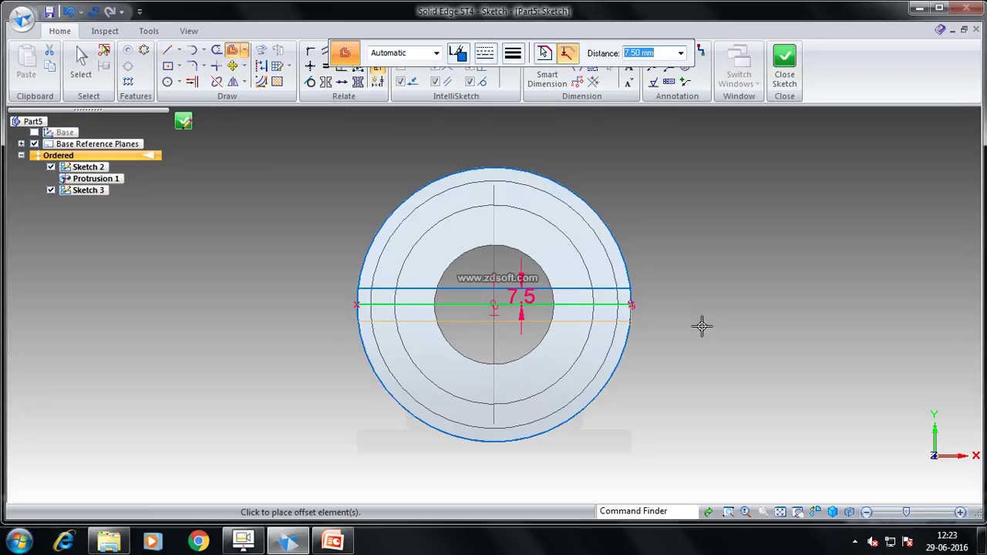
left_click(691, 293)
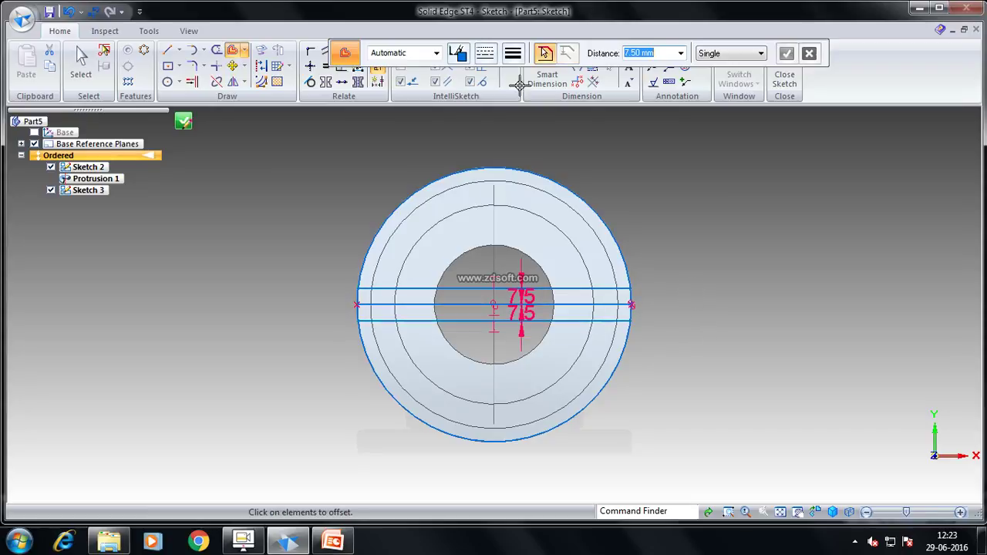
Trim the outer circle outside the two offset lines and remove the centre line between them
left_click(216, 49)
left_click_drag(368, 373, 351, 377)
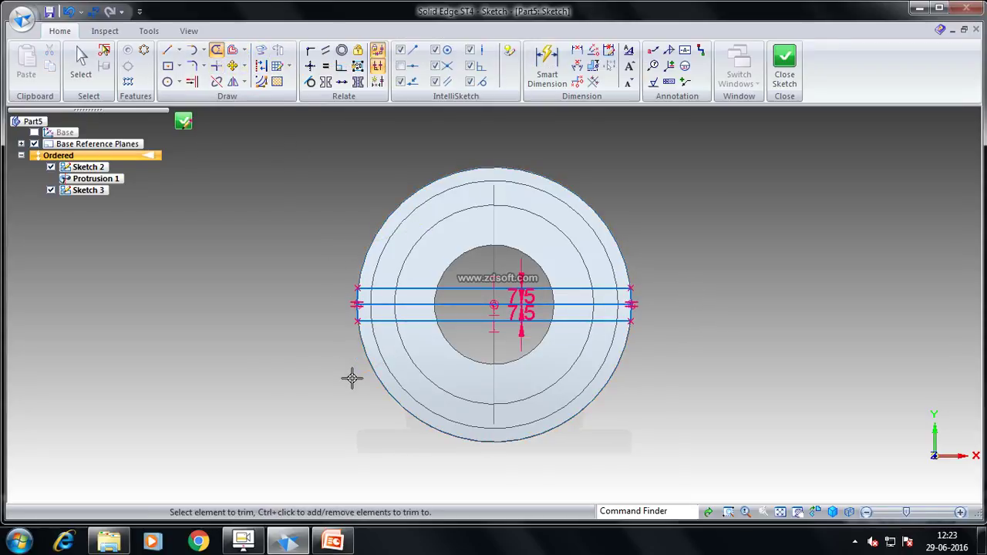
left_click(438, 303)
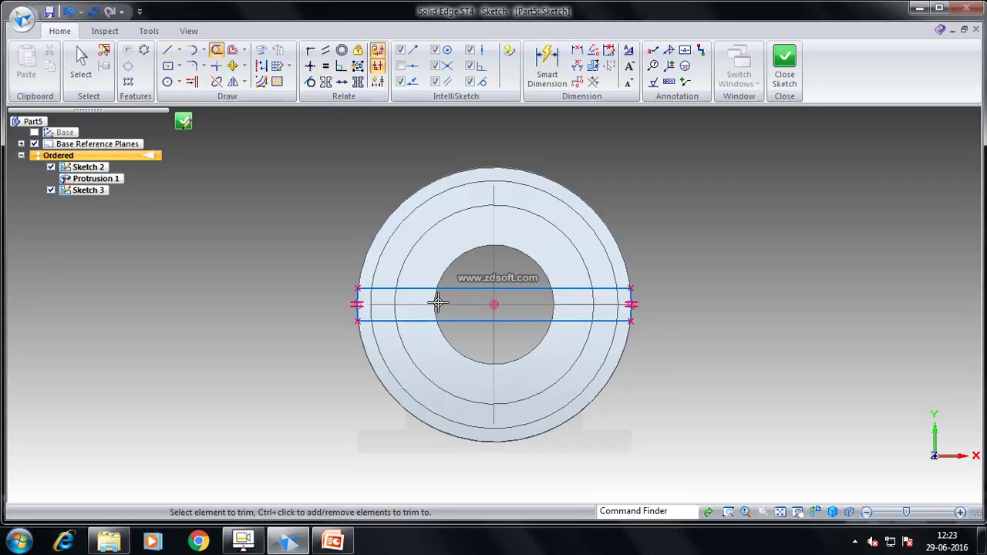
Join the offset lines to the short end arcs at the slot's four corners with Trim Corner, and close the sketch
left_click(217, 66)
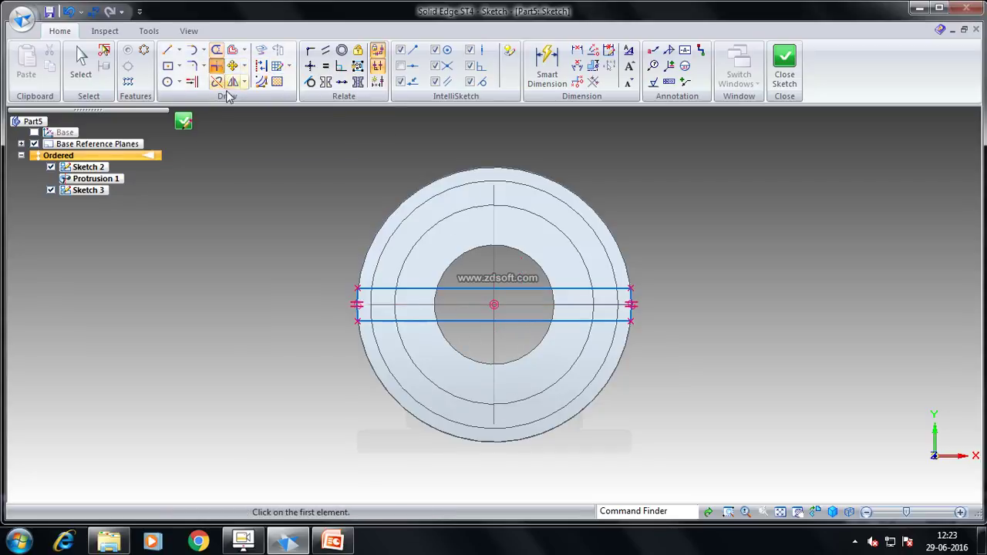
left_click(407, 288)
left_click(354, 304)
left_click(358, 311)
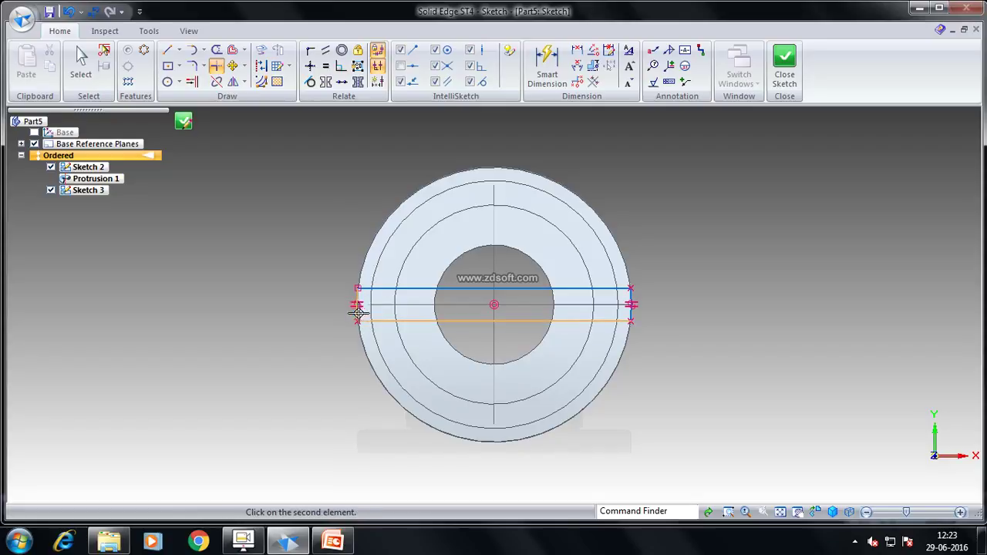
left_click(354, 309)
left_click(616, 320)
left_click(631, 306)
left_click(601, 288)
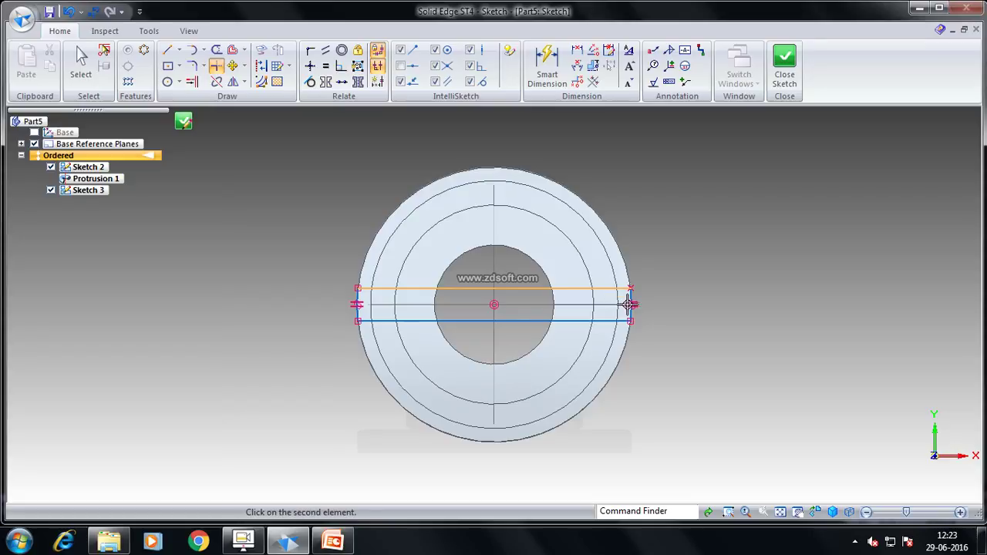
left_click(629, 303)
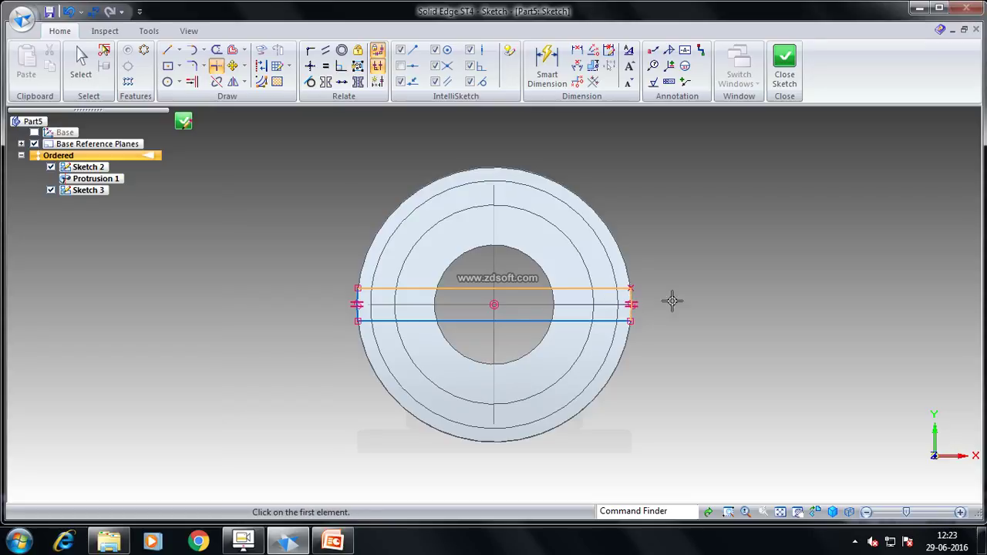
left_click(183, 121)
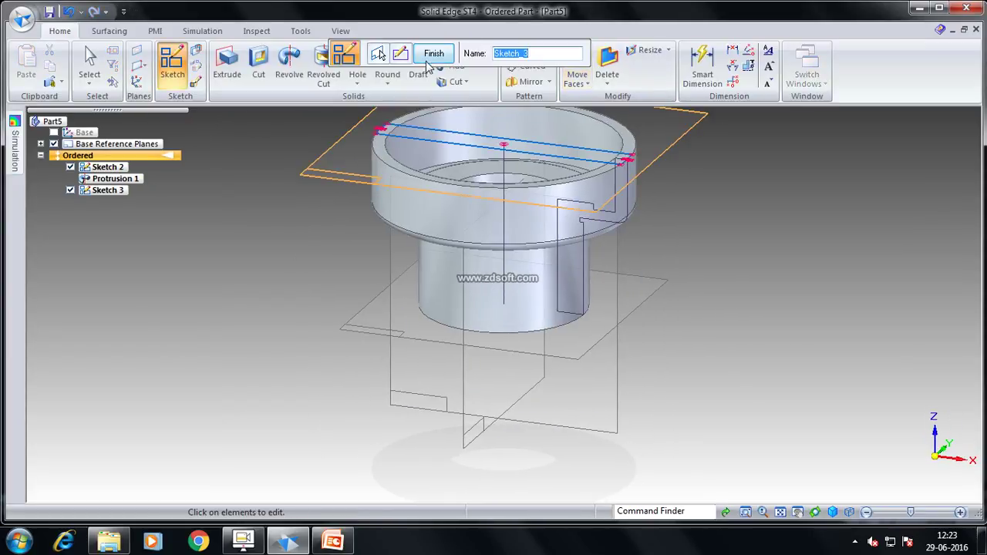
Cut the closed slot profile 14 mm deep down into the flange's rim
left_click(259, 65)
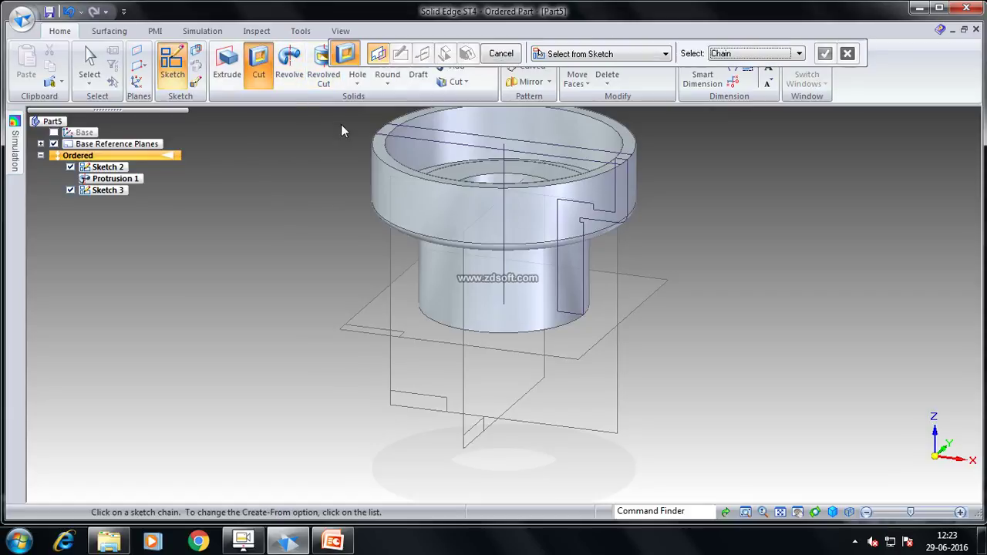
left_click(410, 132)
left_click(824, 53)
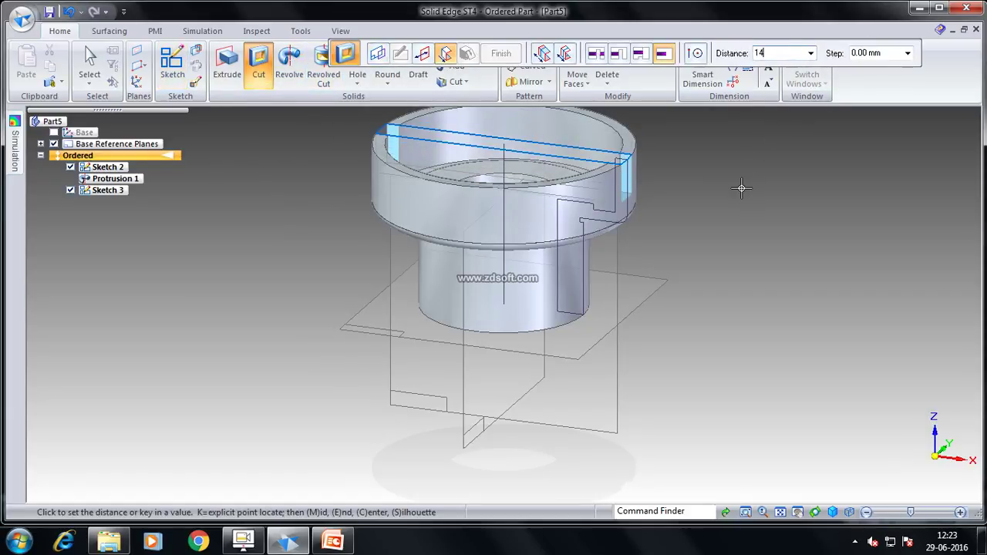
key("Return")
left_click(740, 187)
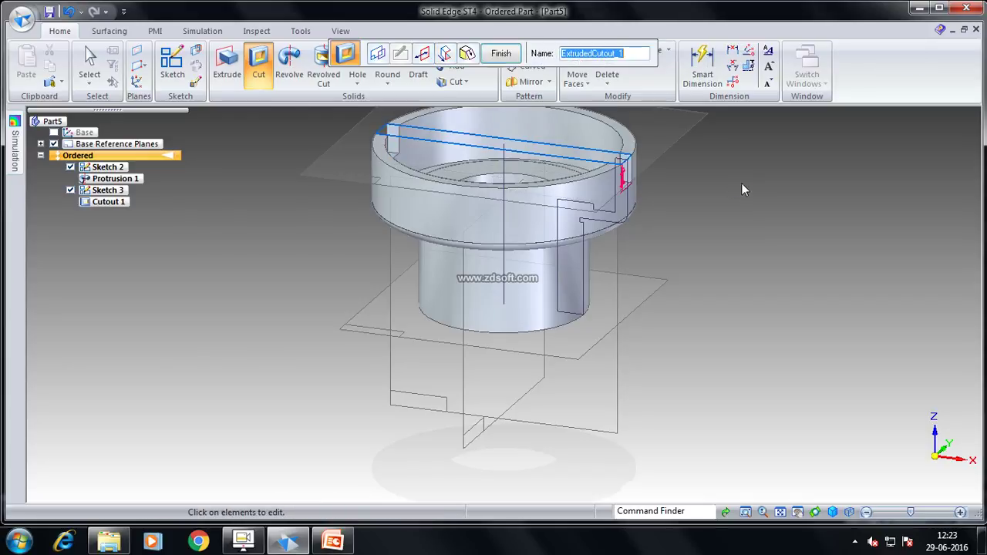
left_click(500, 55)
left_click(501, 54)
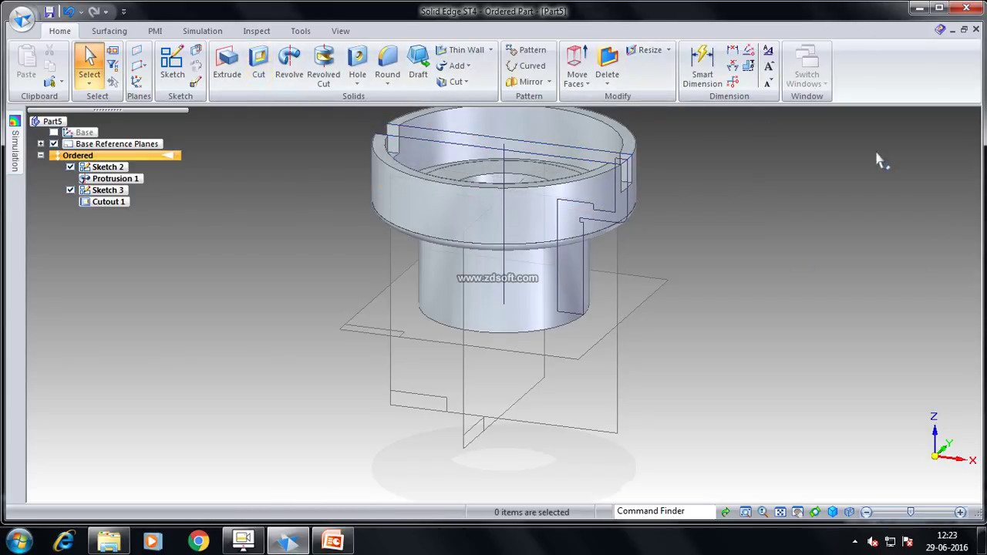
Add an M80 thread to the lower outer cylinder, starting from its bottom edge and running to the cylinder extent
left_click(357, 83)
left_click(381, 112)
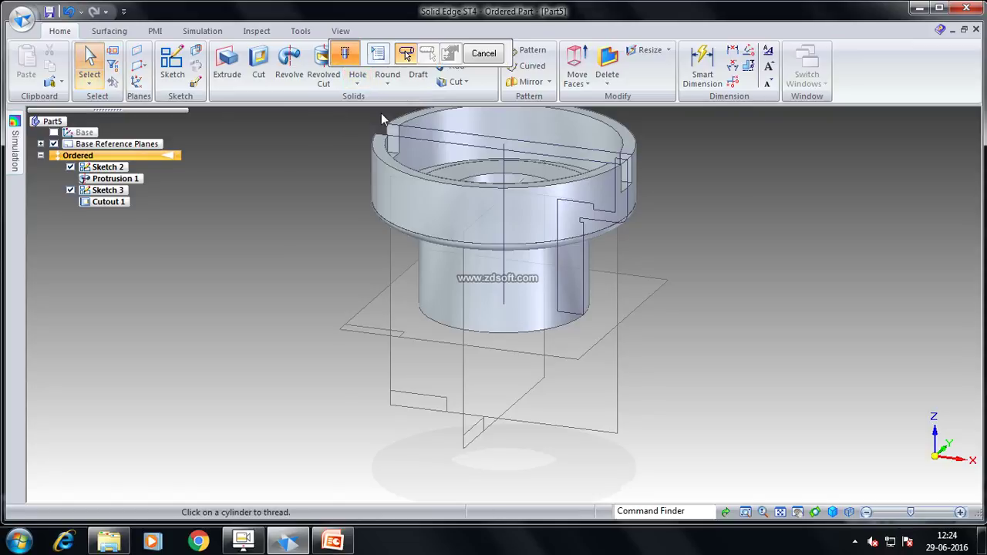
left_click(531, 292)
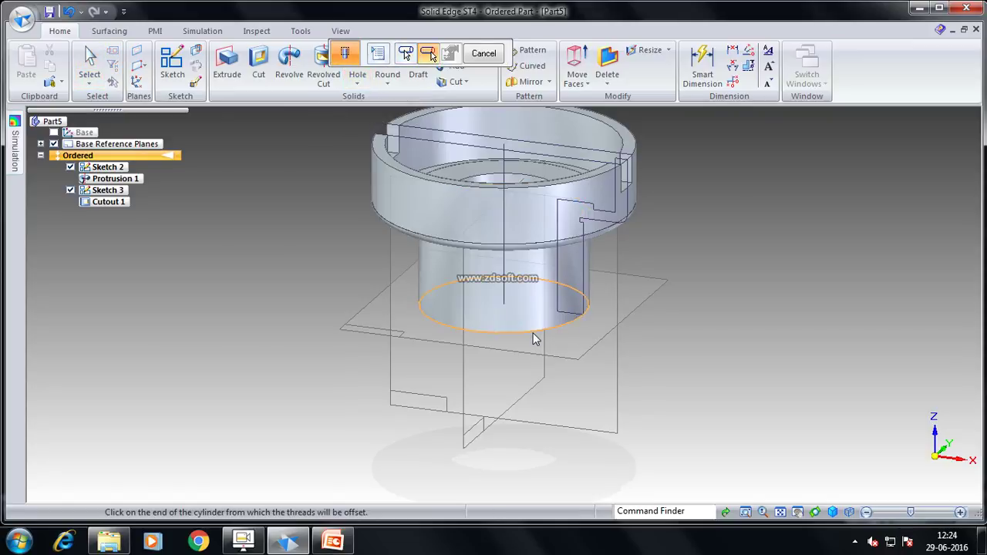
left_click(533, 333)
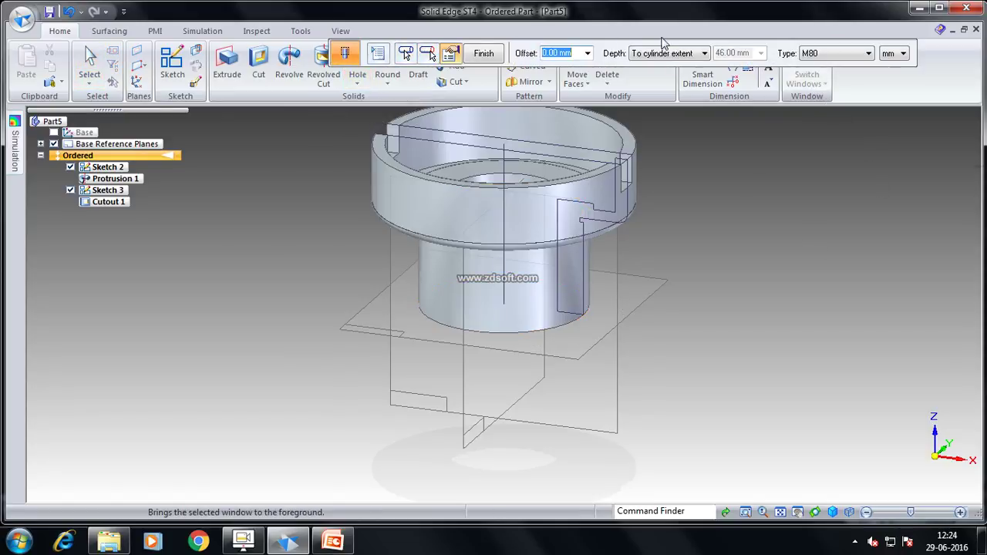
left_click(484, 54)
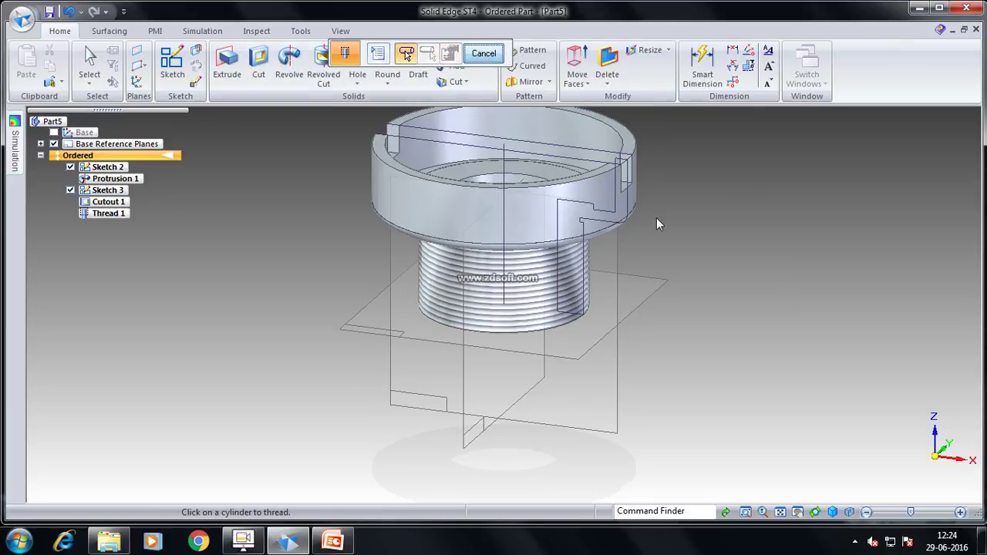
middle_click_drag(656, 217, 686, 179)
key("ctrl+i")
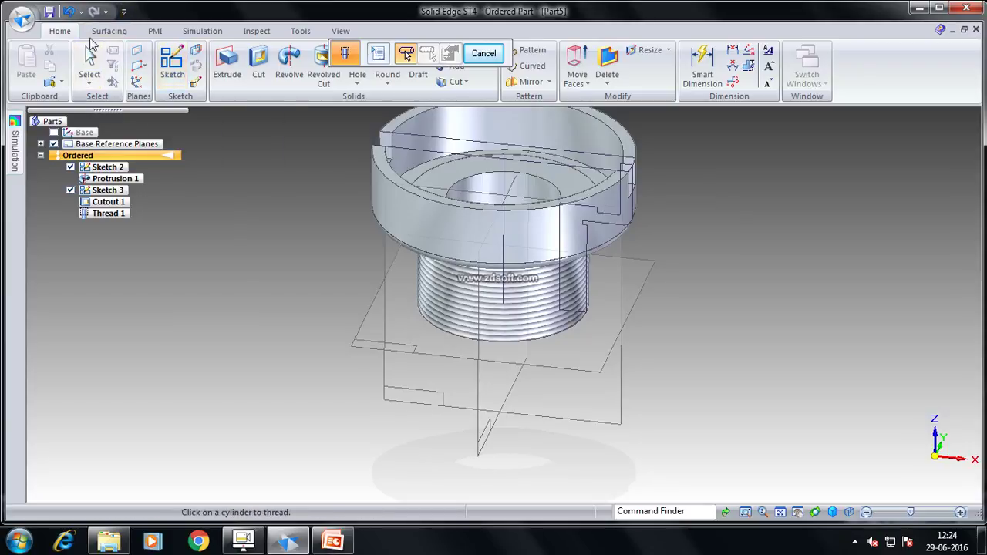
left_click(483, 54)
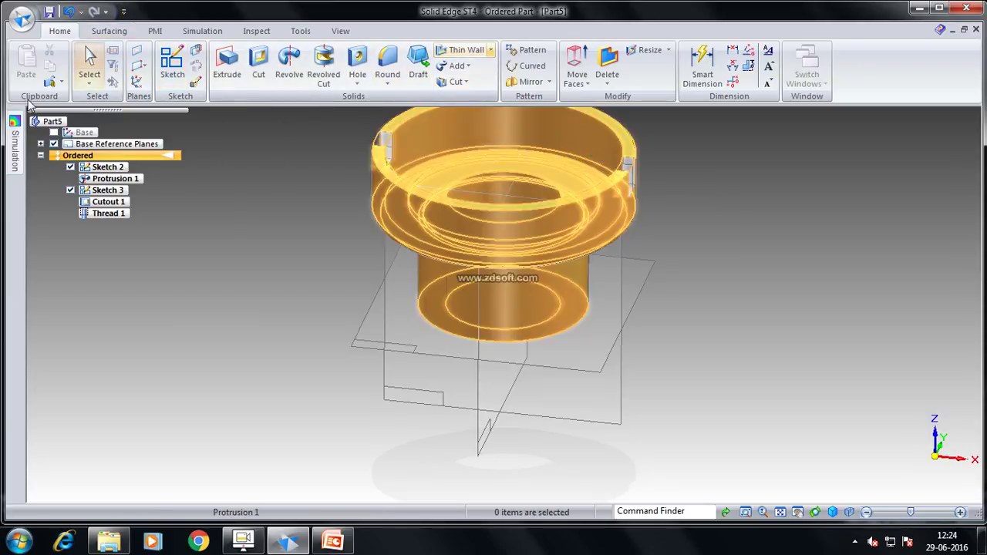
Hide Sketch 2 and Sketch 3 so only the solid and reference planes are shown
left_click(70, 167)
left_click(70, 190)
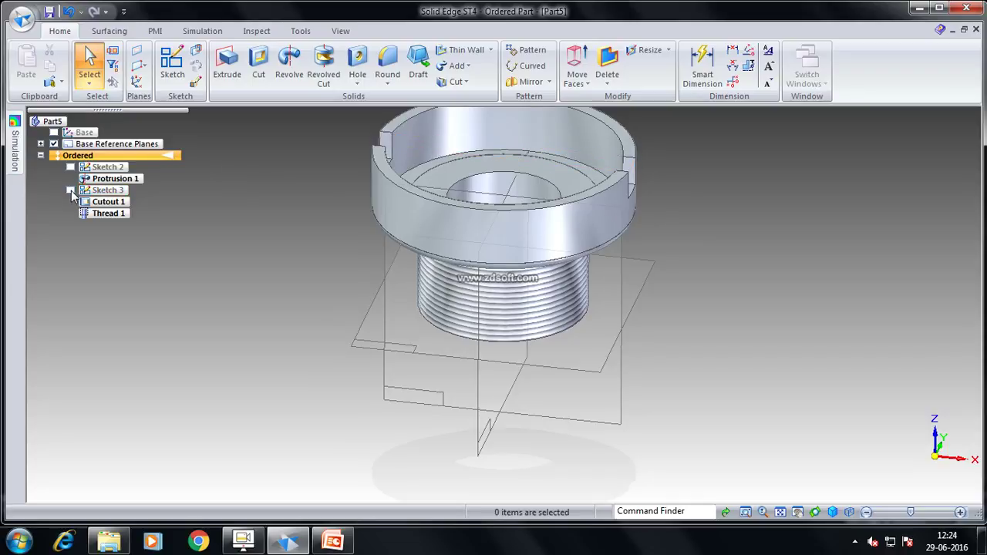
mouse_move(671, 277)
middle_mouse_down()
mouse_move(686, 208)
mouse_move(658, 289)
middle_mouse_up()
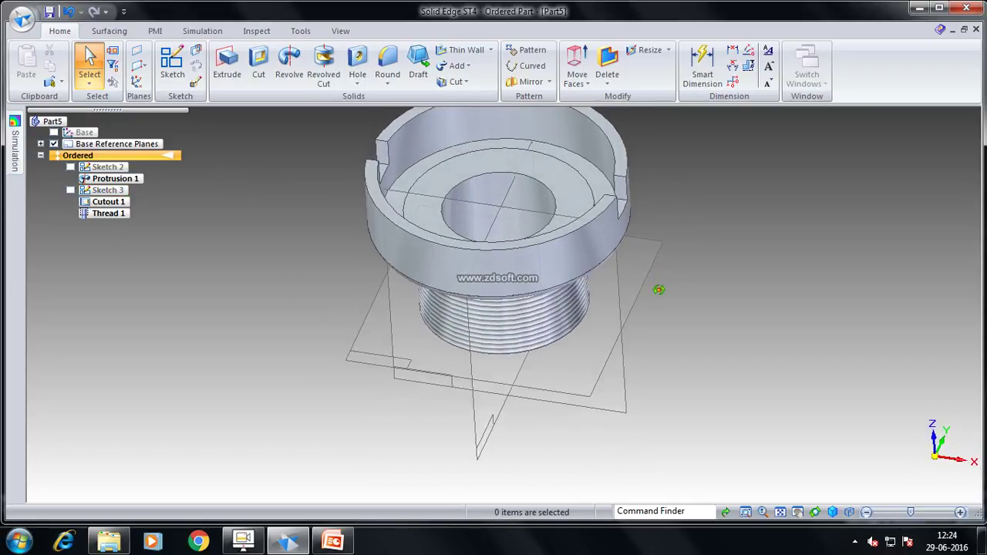
Chamfer the upper edge of the central bore with a 4 mm equal setback
left_click(388, 83)
left_click(408, 117)
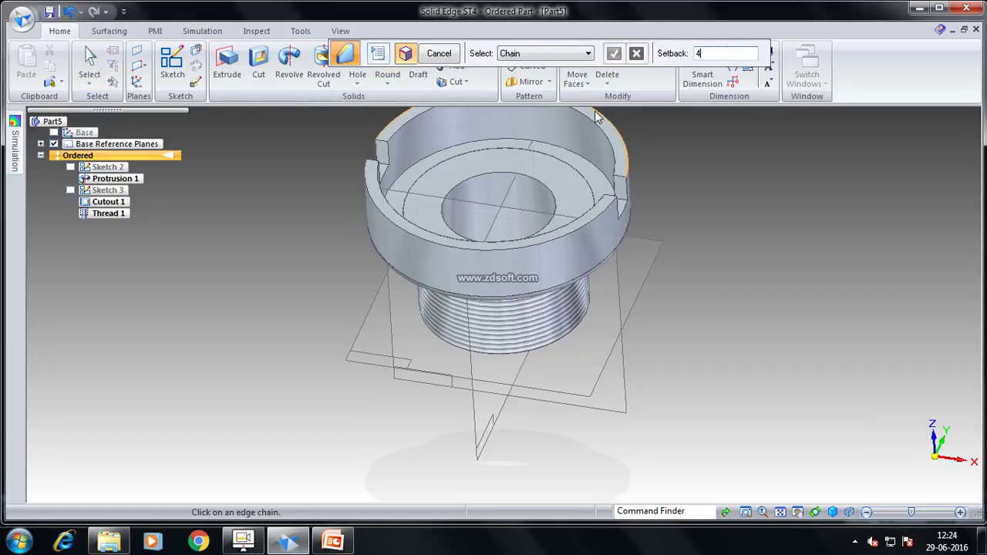
left_click(517, 174)
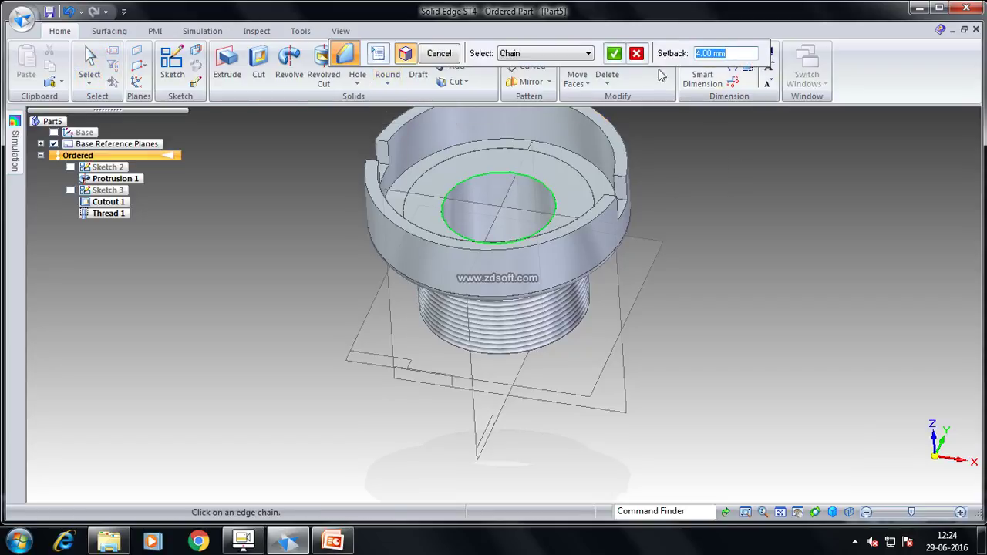
left_click(617, 54)
left_click(436, 53)
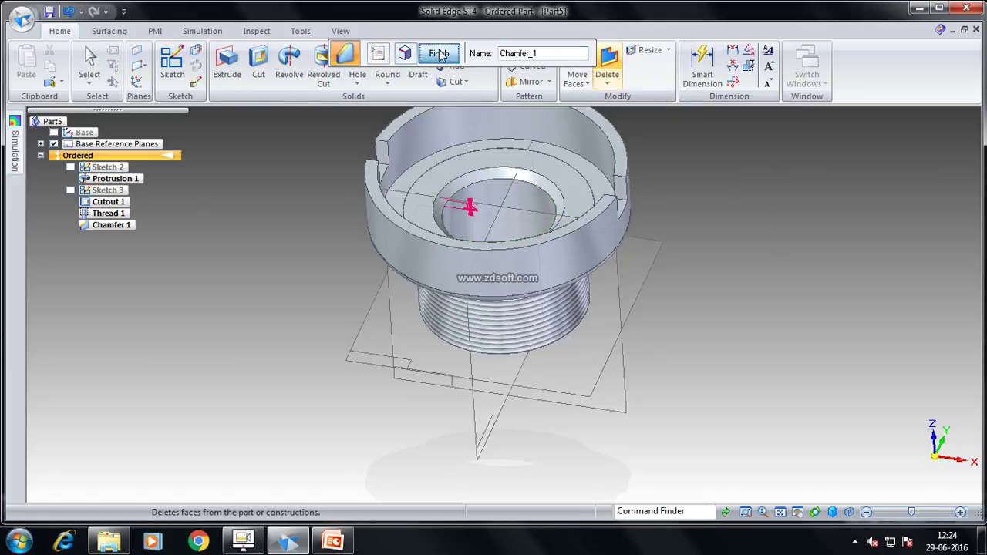
left_click(439, 54)
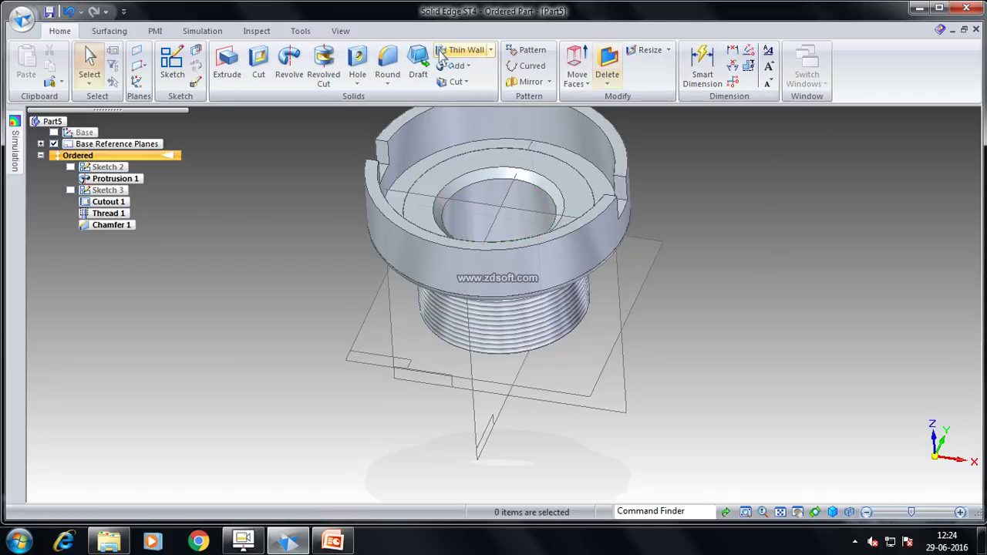
Save the part as 4. VALVE SEAT.par in the RAMSBOTTOM SAFETY VALVE folder, overwriting the existing file
left_click(49, 13)
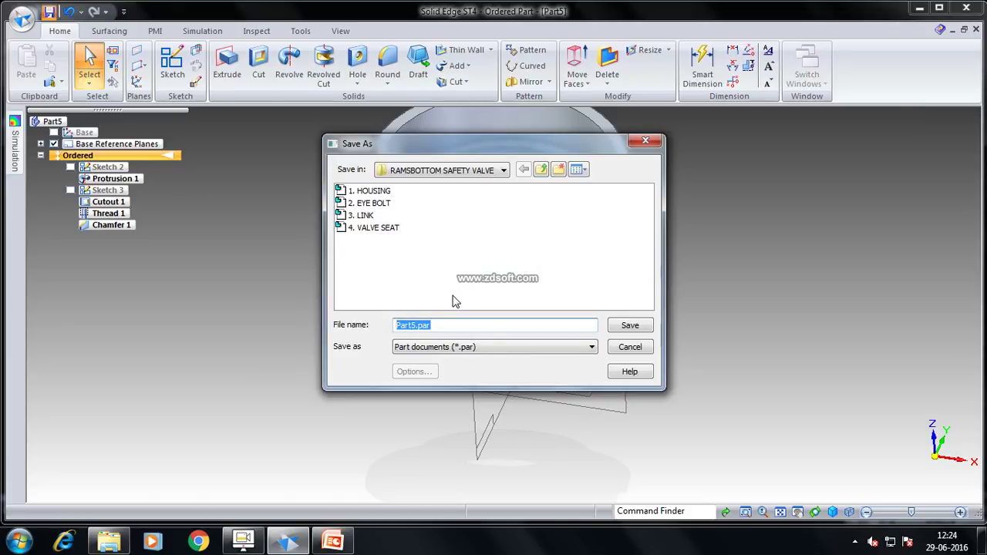
left_click(378, 228)
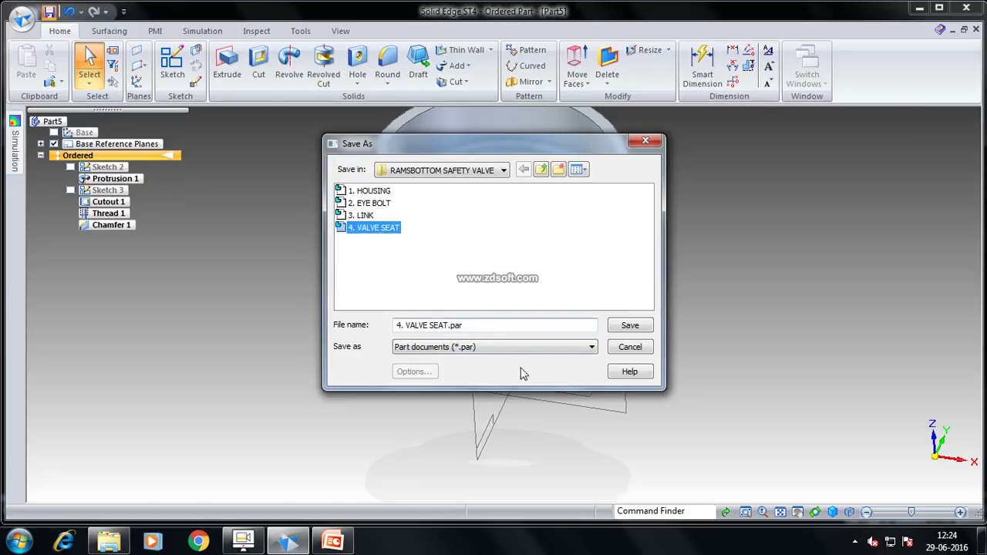
left_click(630, 326)
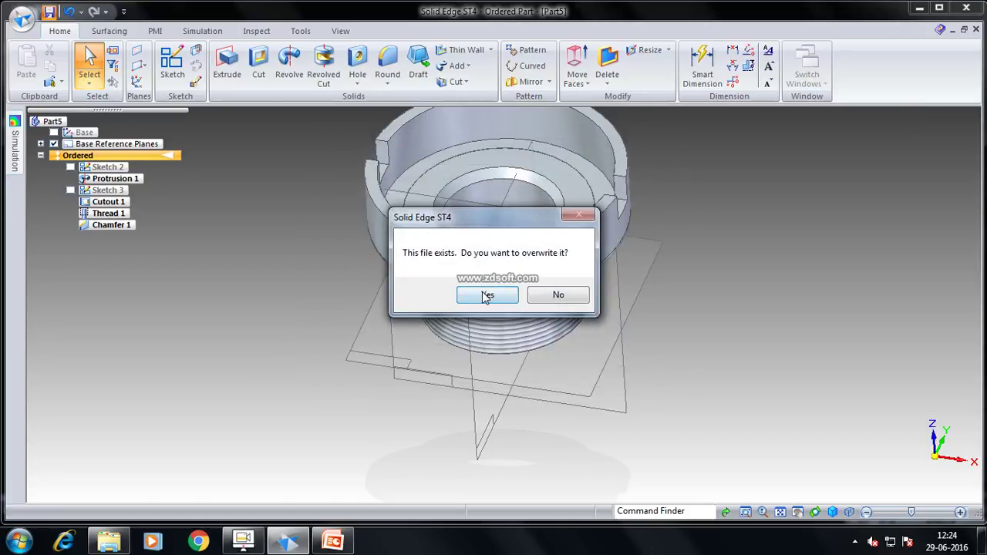
left_click(486, 297)
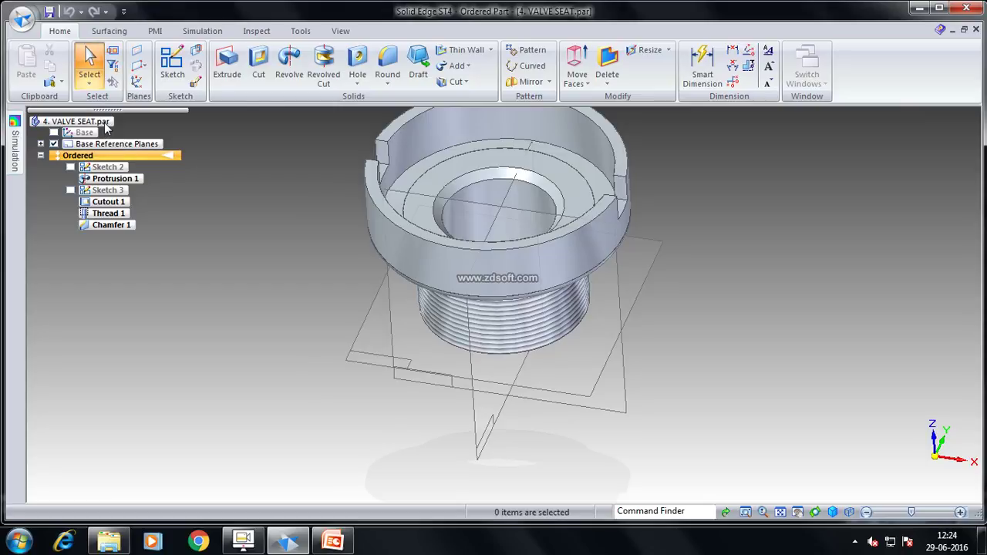
Assign the material GUN METAL to the valve seat part and apply it to the model
right_click(106, 124)
left_click(139, 131)
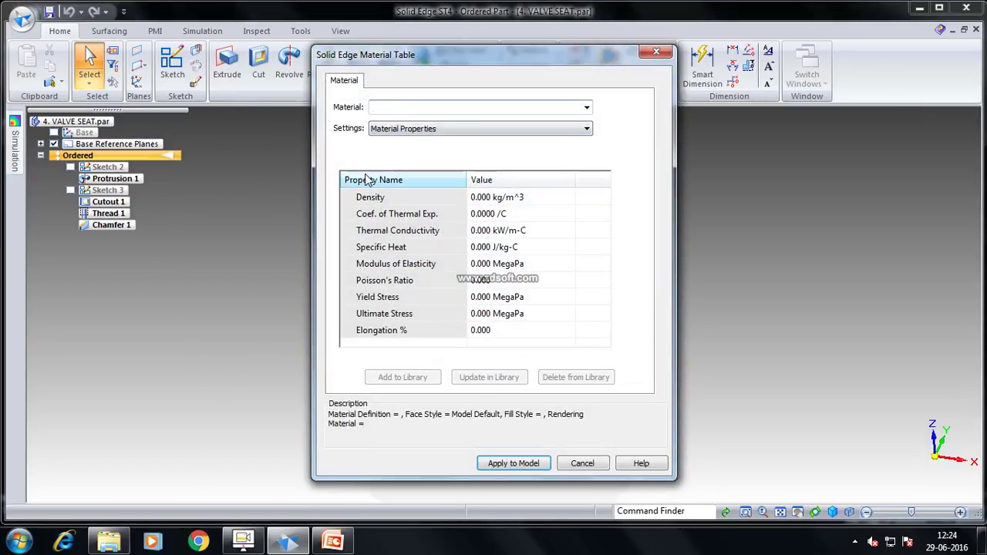
type("GUN ")
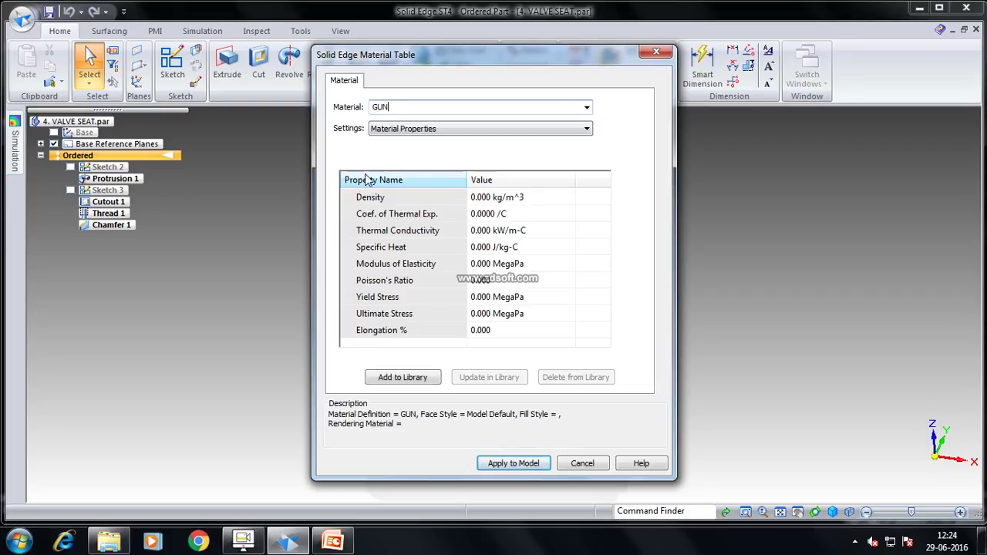
type("METAL")
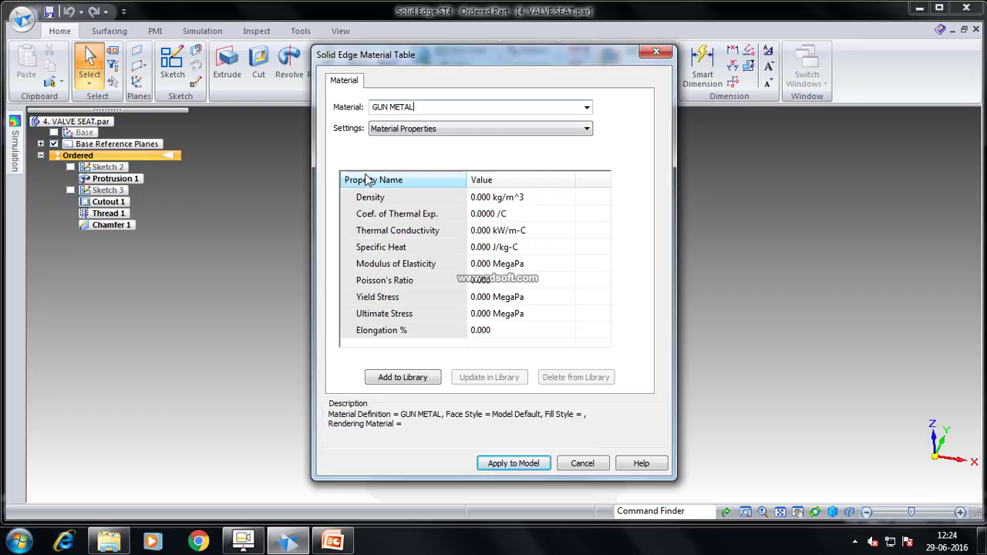
key("Return")
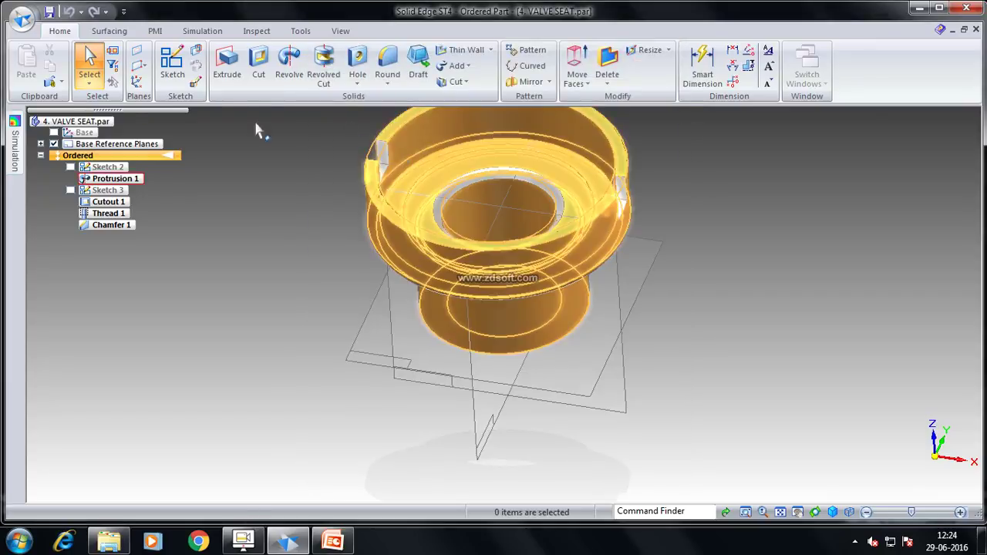
Open the valve seat's file properties, select the VALVE SEAT portion of the file name, and show the summary information
right_click(94, 122)
left_click(133, 145)
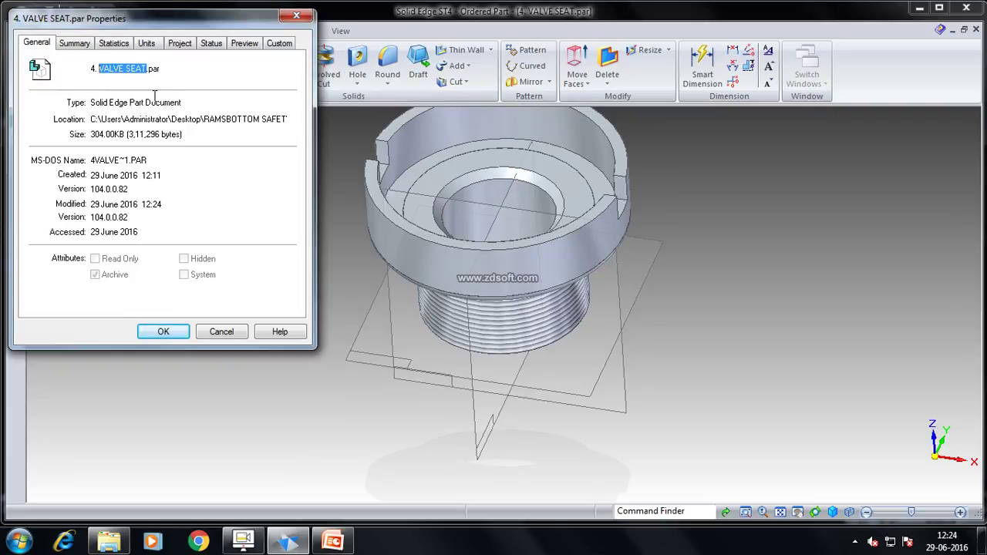
left_click(73, 44)
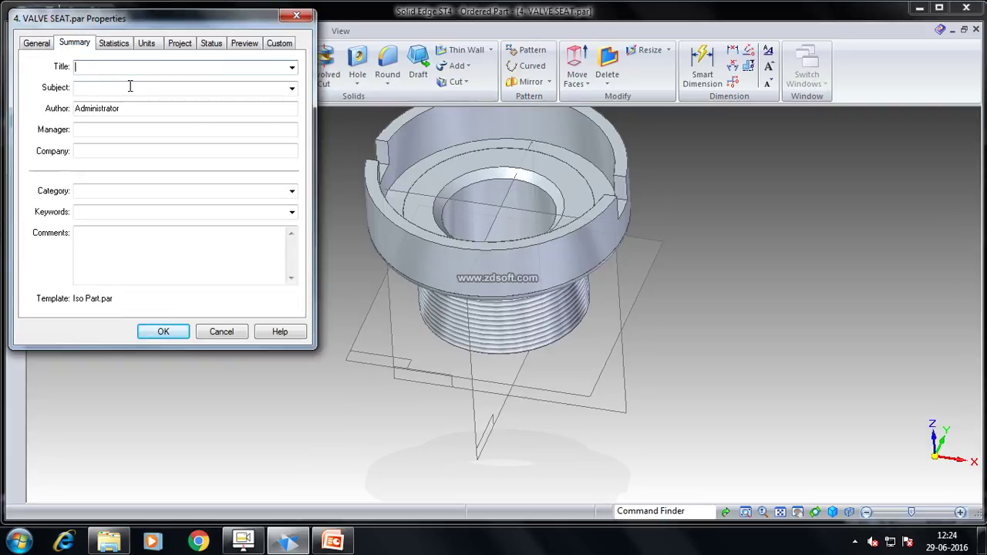